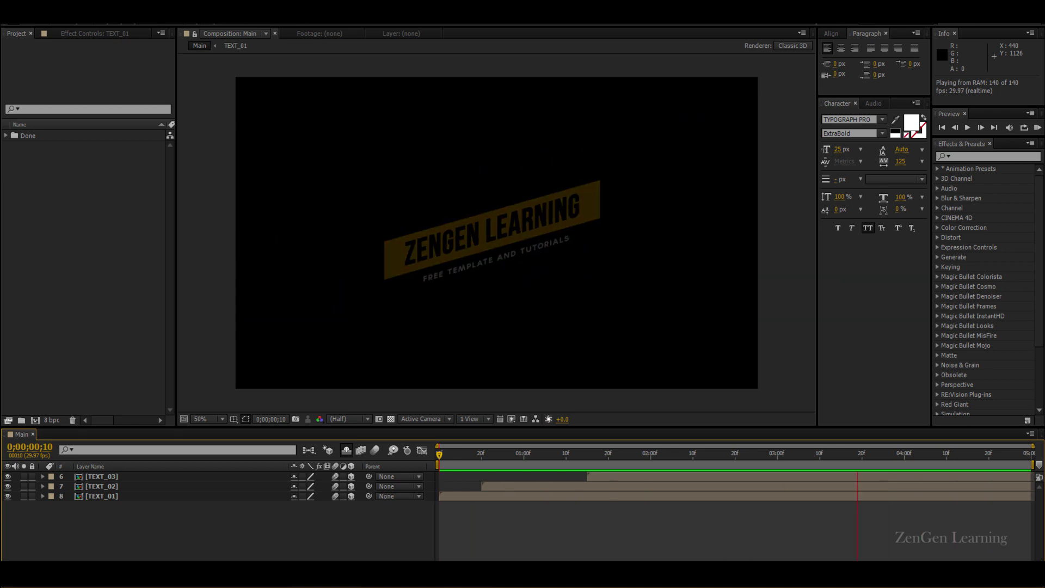
Step: Create a 1920 x 1080, 29.97 fps, five-second composition named Main
right_click(95, 228)
left_click(104, 231)
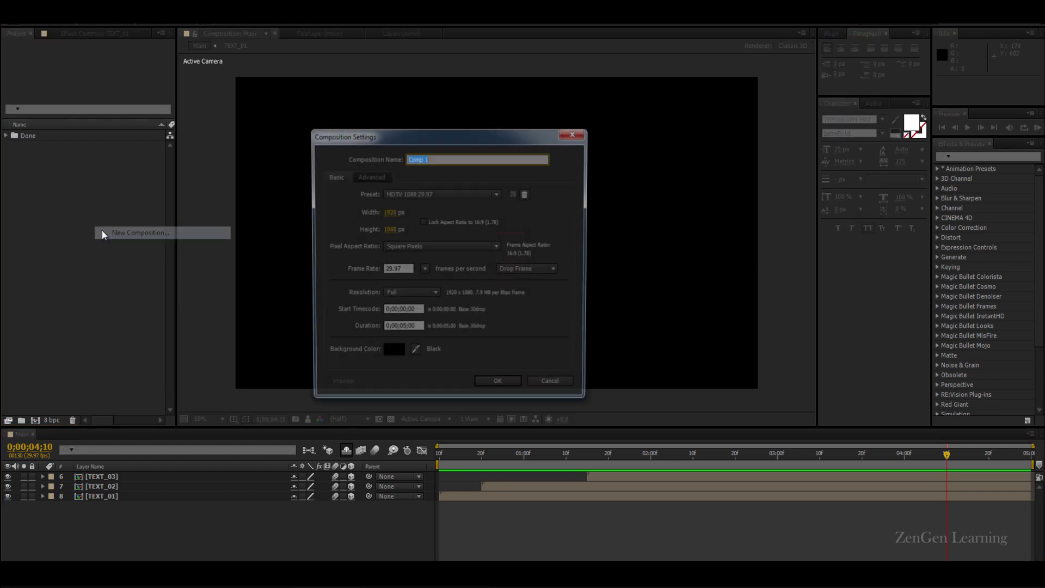
type("Main")
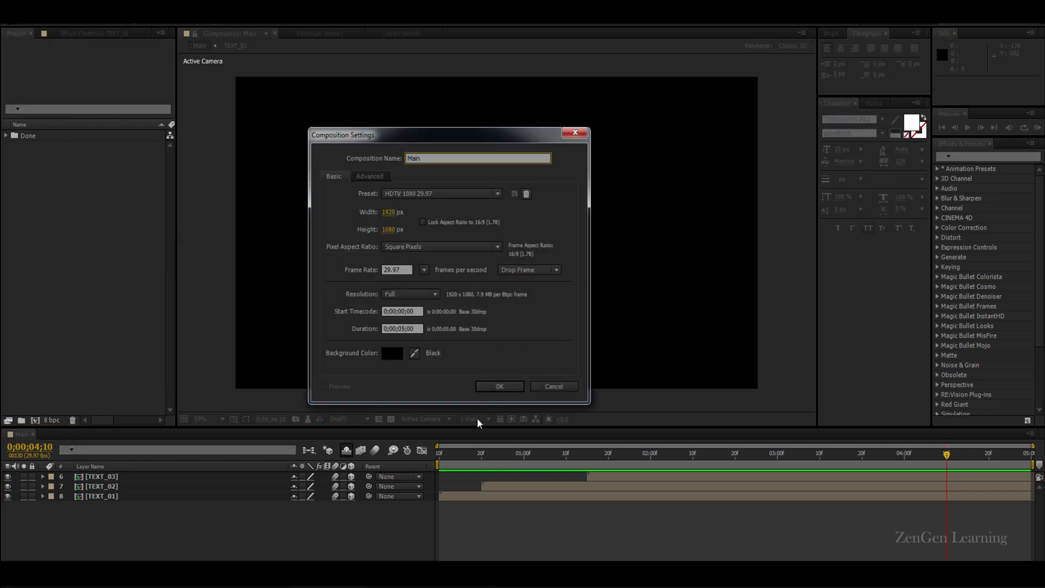
left_click(487, 386)
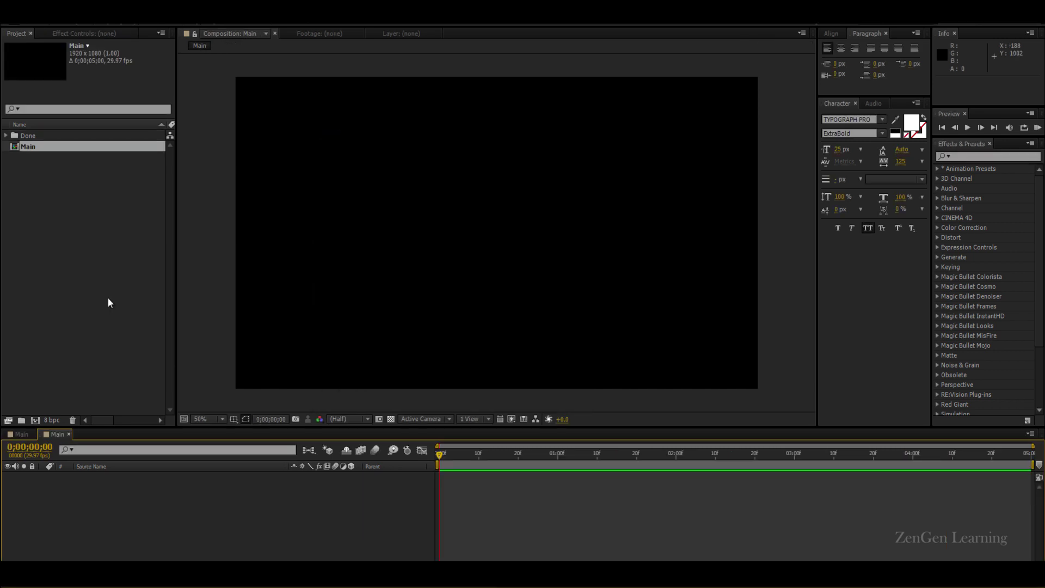
Step: Create a second five-second HDTV 1080 29.97 composition named TEXT_01
right_click(108, 280)
left_click(136, 284)
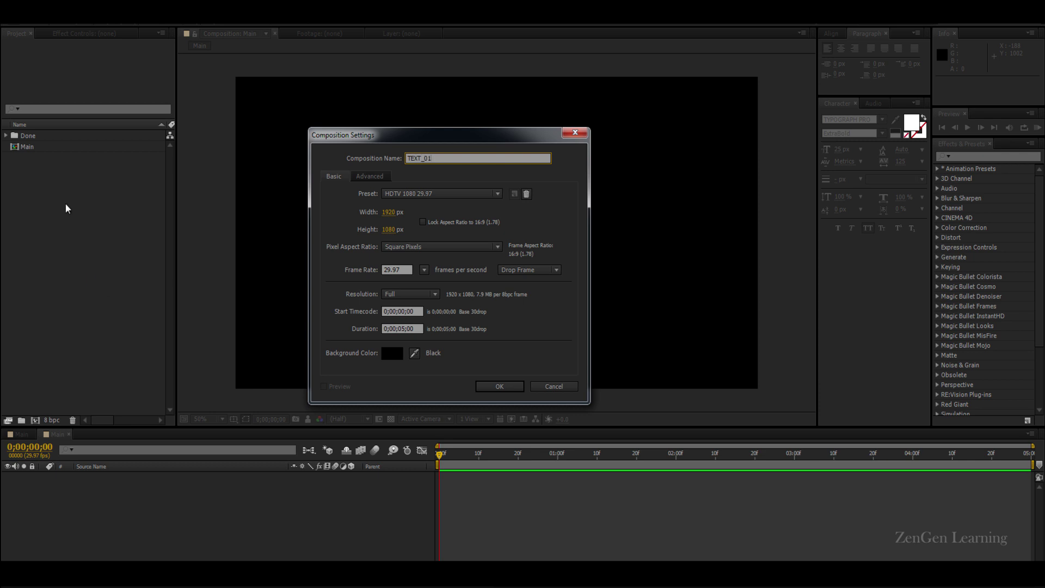
left_click(499, 385)
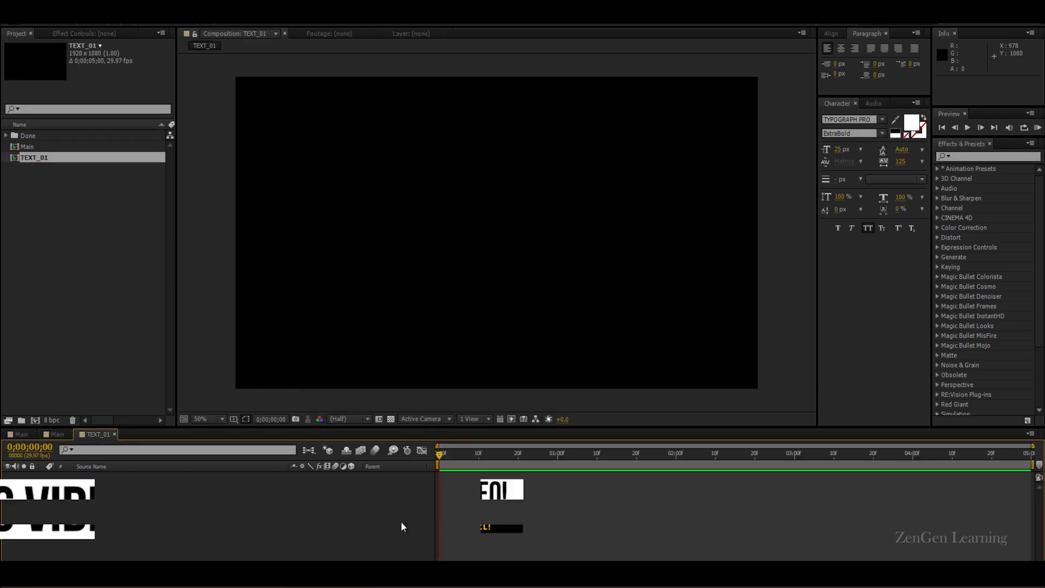
Step: Add a text layer reading "zengen learning" to the TEXT_01 composition
left_click(394, 239)
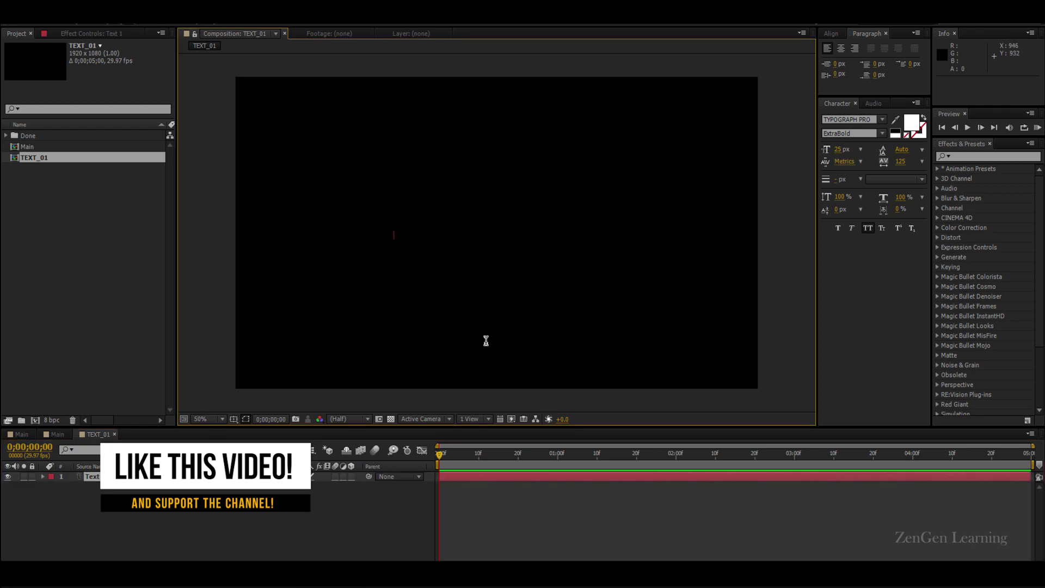
type("ZENGEN learning")
key("KP_Enter")
right_click(501, 351)
Step: Scale up the text layer and align it to the composition's horizontal and vertical center
left_click_drag(485, 234, 782, 169)
left_click_drag(707, 246, 607, 228)
left_click(831, 34)
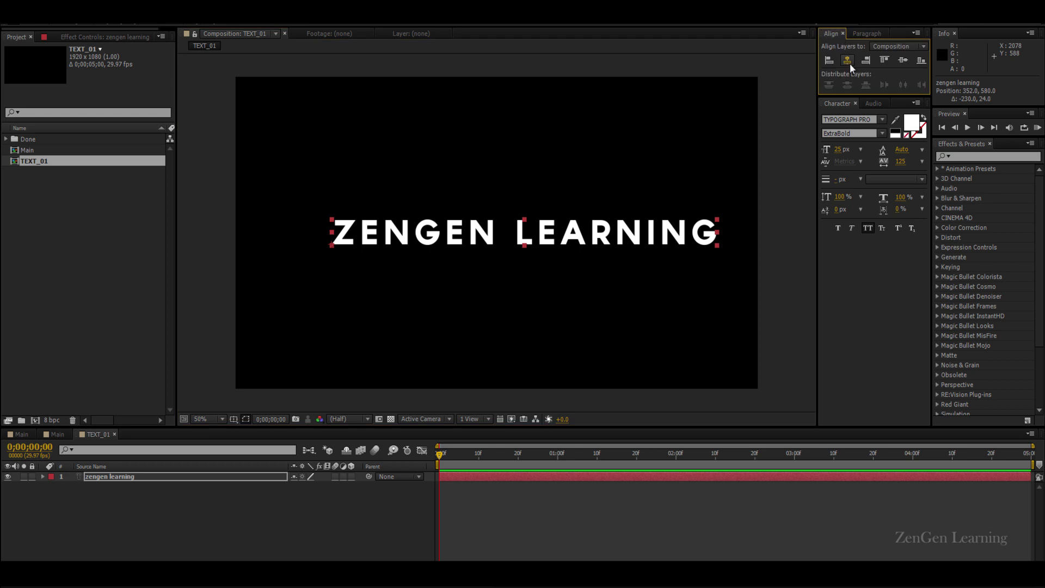
left_click(847, 59)
left_click(901, 61)
Step: Set the title's font to Bebas Neue, enlarge it across most of the frame, and move it back toward the middle
left_click(860, 120)
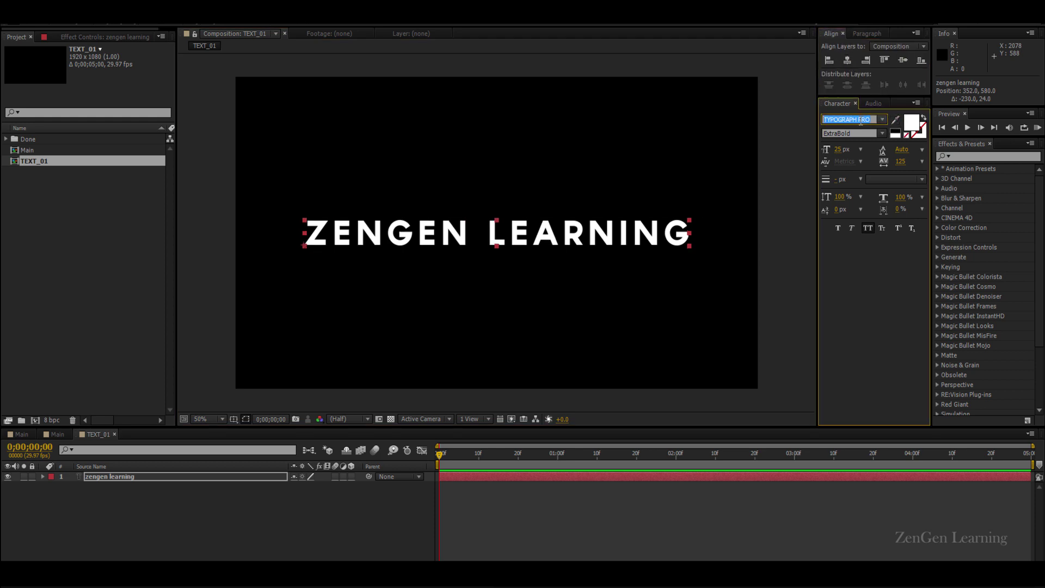
type("Bebas Neue")
key("Return")
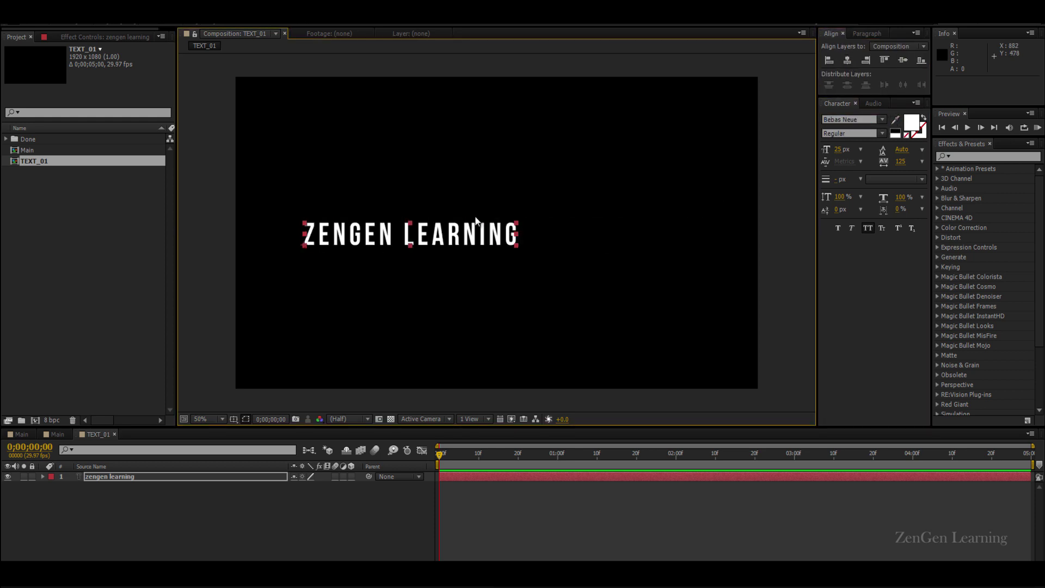
left_click_drag(517, 222, 731, 197)
left_click_drag(669, 235, 648, 246)
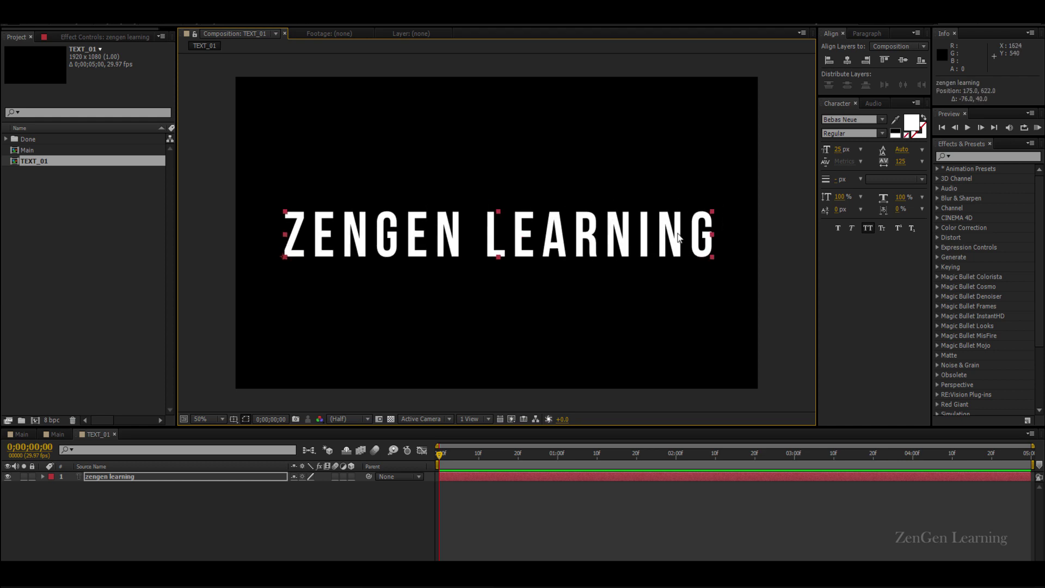
Step: Fine-tune the title's size and center it against the title/action safe guides, with the guides hidden again at the end
left_click(244, 419)
left_click(254, 430)
left_click_drag(520, 243, 523, 251)
left_click_drag(713, 266, 675, 247)
left_click(240, 420)
left_click(253, 431)
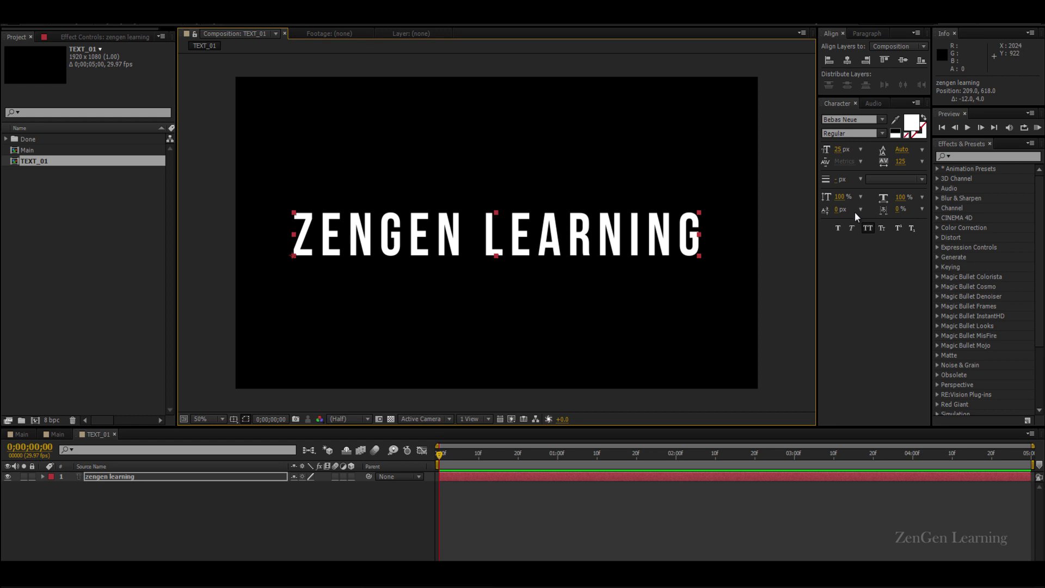
Step: Set the title's fill color to orange-yellow FFB400 and deselect the layer
left_click(912, 125)
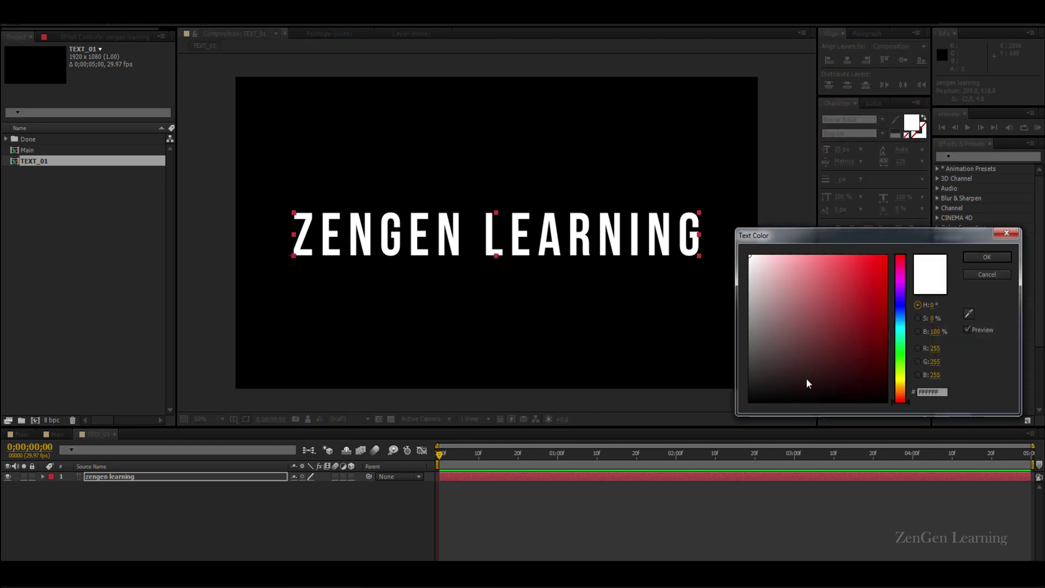
left_click_drag(901, 364, 907, 395)
left_click_drag(878, 335, 917, 211)
left_click_drag(906, 395, 905, 388)
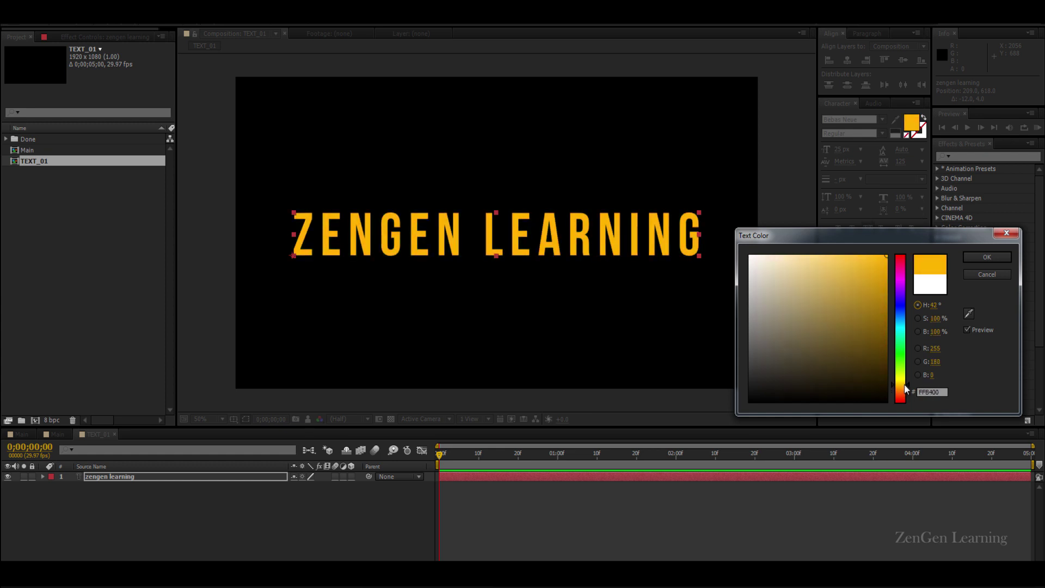
left_click(1004, 257)
left_click(192, 544)
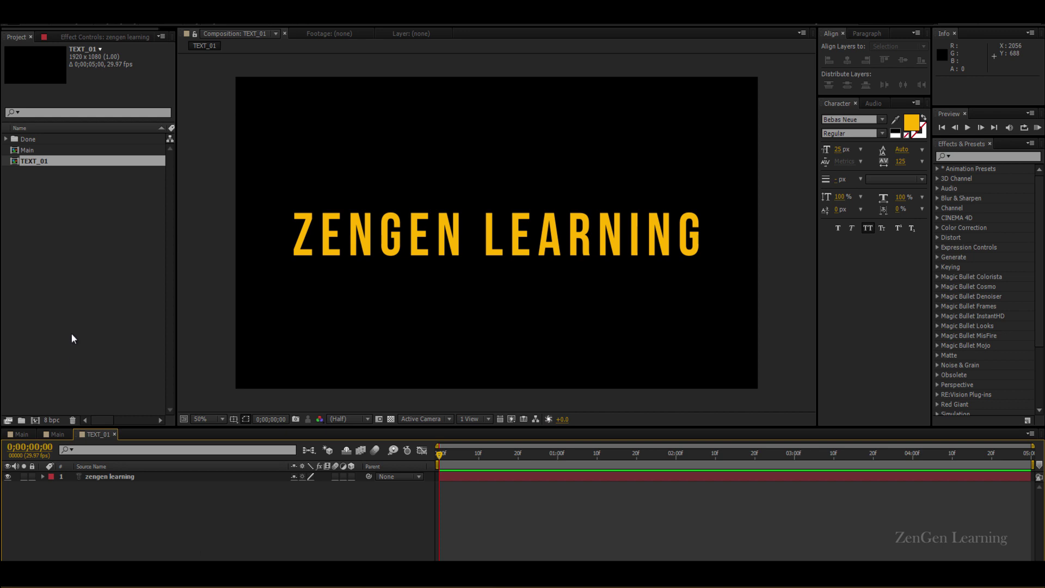
Step: Duplicate the TEXT_01 composition, rename the copy TEXT_02, and open it
left_click(42, 162)
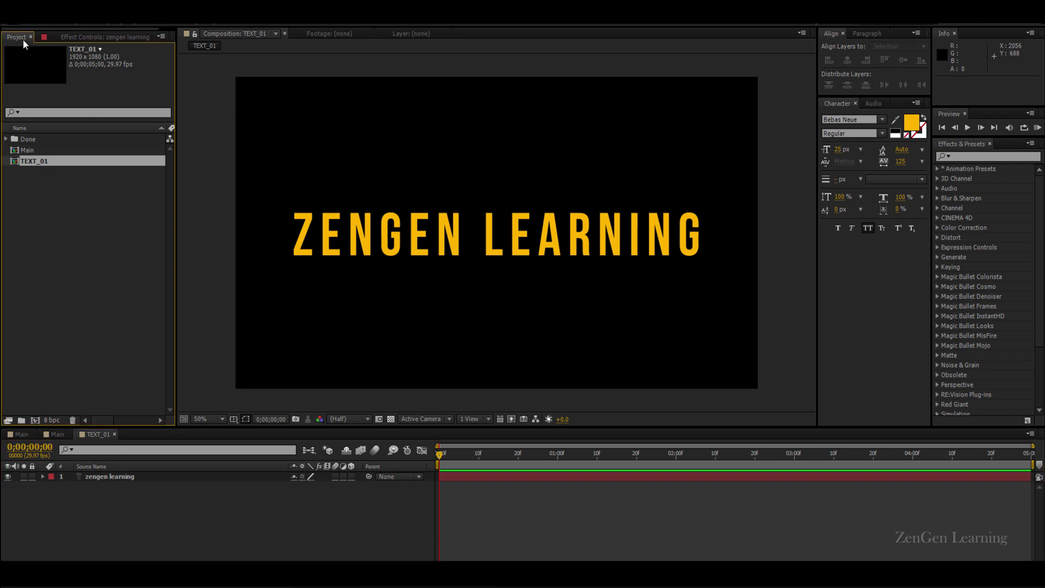
key("ctrl+d")
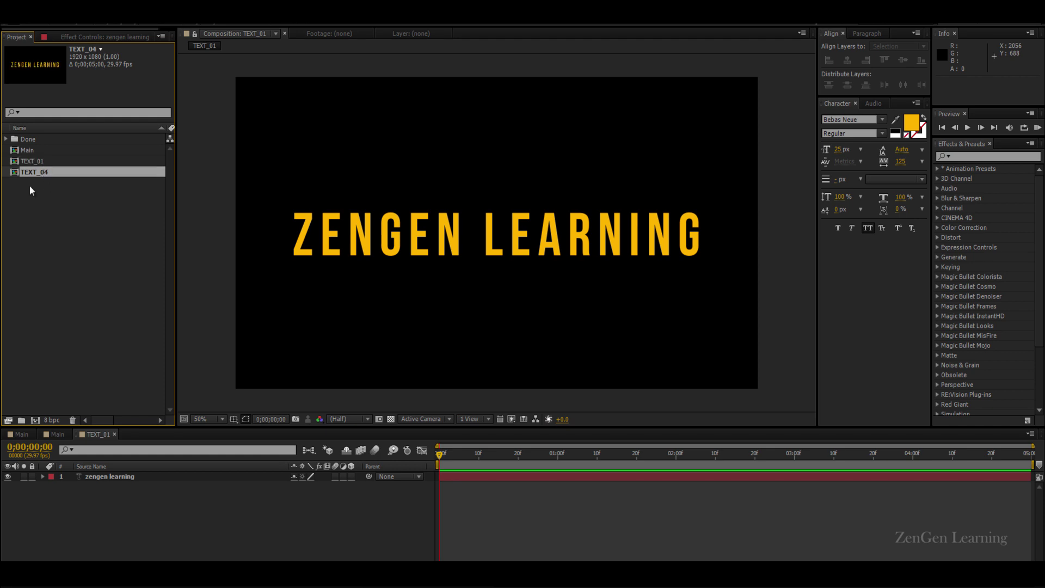
right_click(41, 173)
left_click(60, 333)
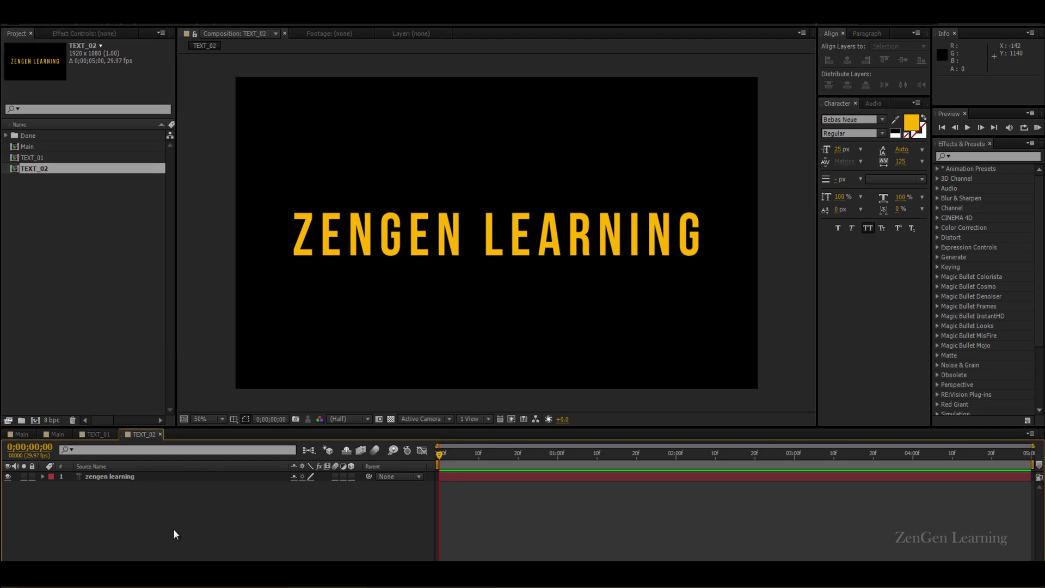
Step: Add a 1920 x 1080 solid to TEXT_02 in FFB400, sampling the color from the title text
key("ctrl+y")
left_click(235, 496)
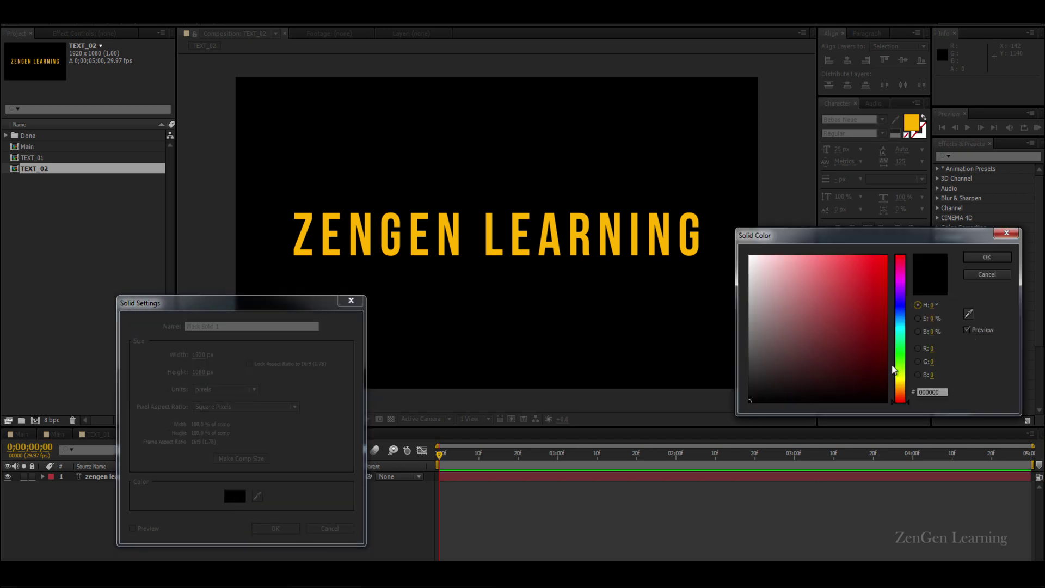
left_click(969, 313)
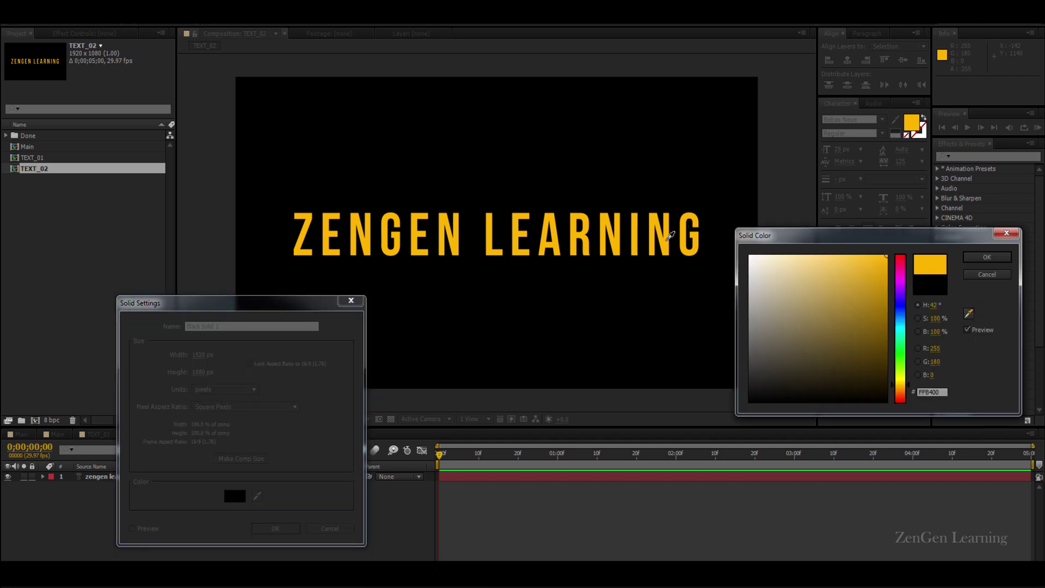
left_click(984, 256)
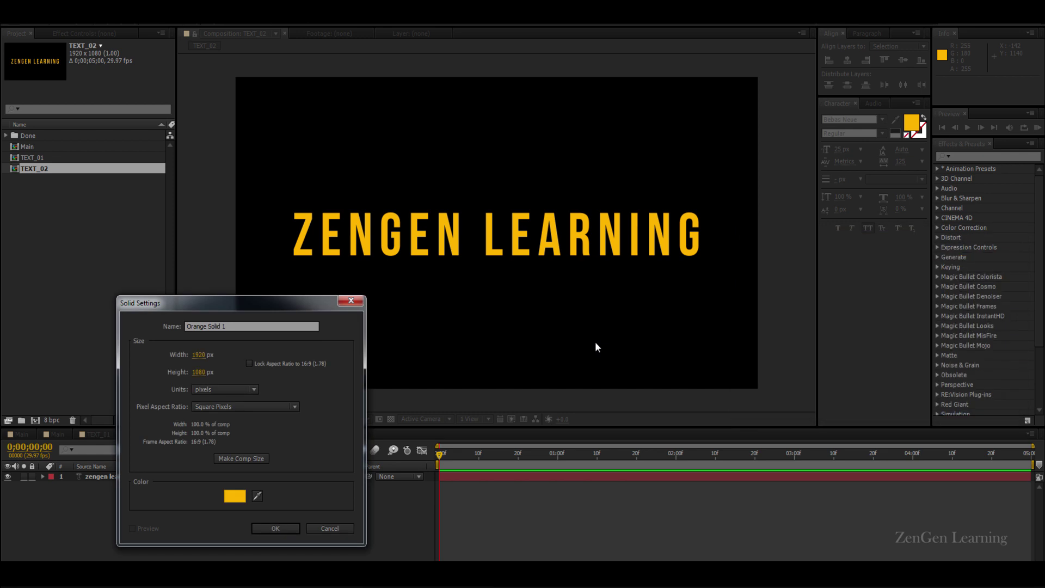
left_click_drag(275, 306, 733, 314)
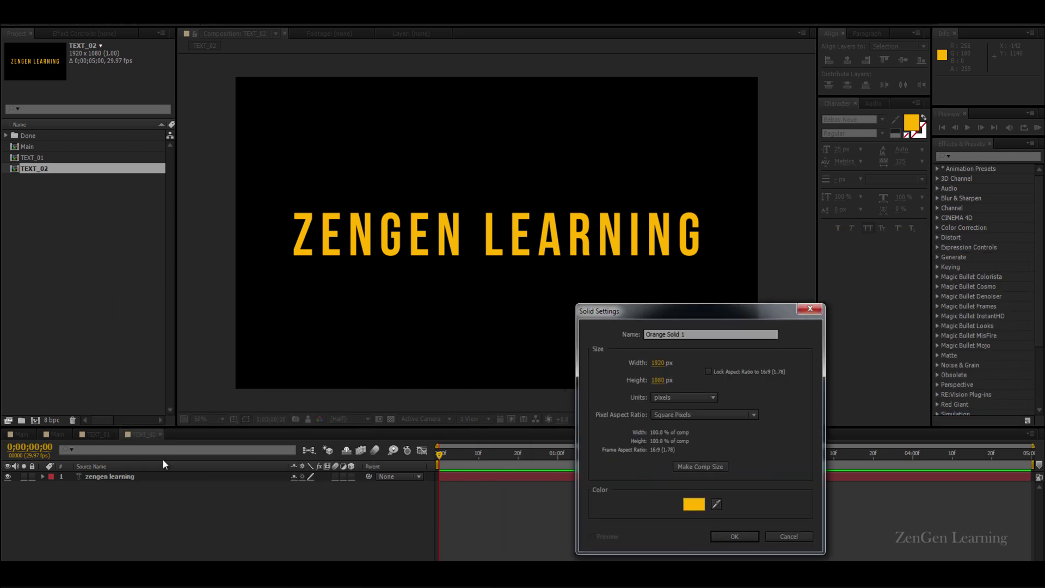
left_click(729, 536)
Step: Place the orange solid beneath the text layer and rename it BG
left_click_drag(126, 479, 130, 540)
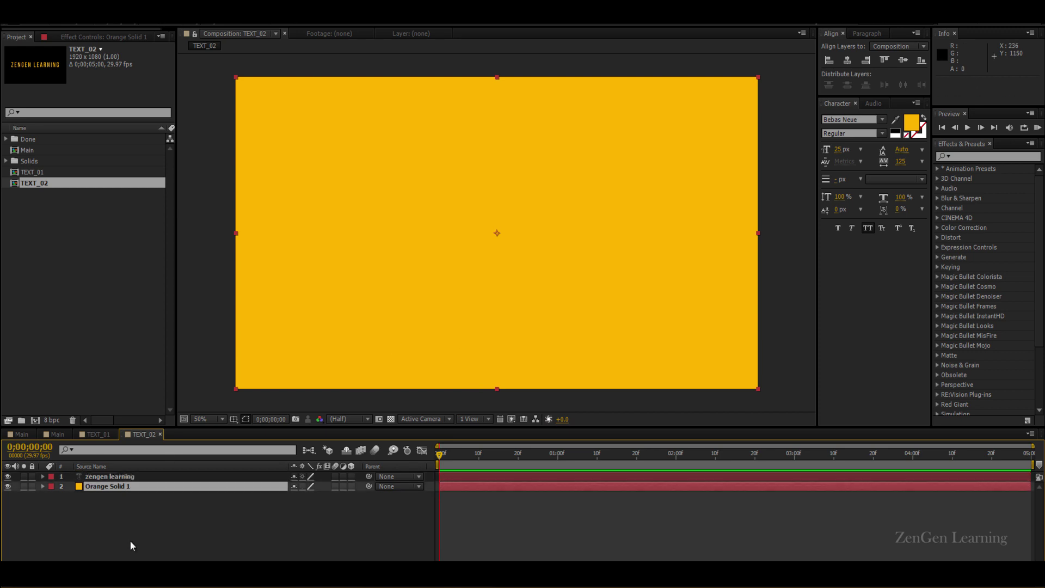
key("Return")
type("BG")
key("Return")
Step: Change the fill color of the TEXT_02 title to black
left_click(126, 476)
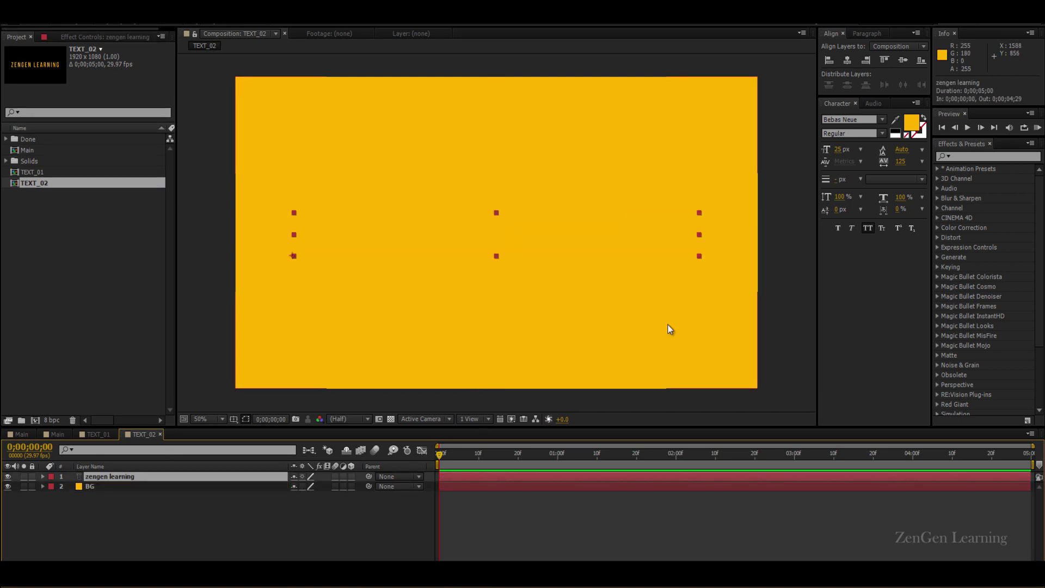
left_click(898, 126)
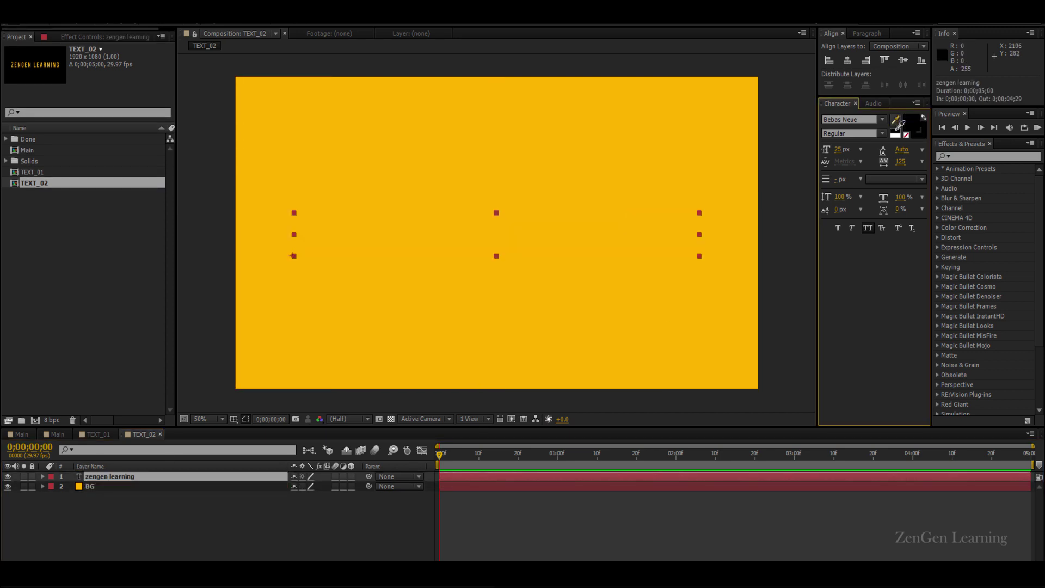
left_click(262, 518)
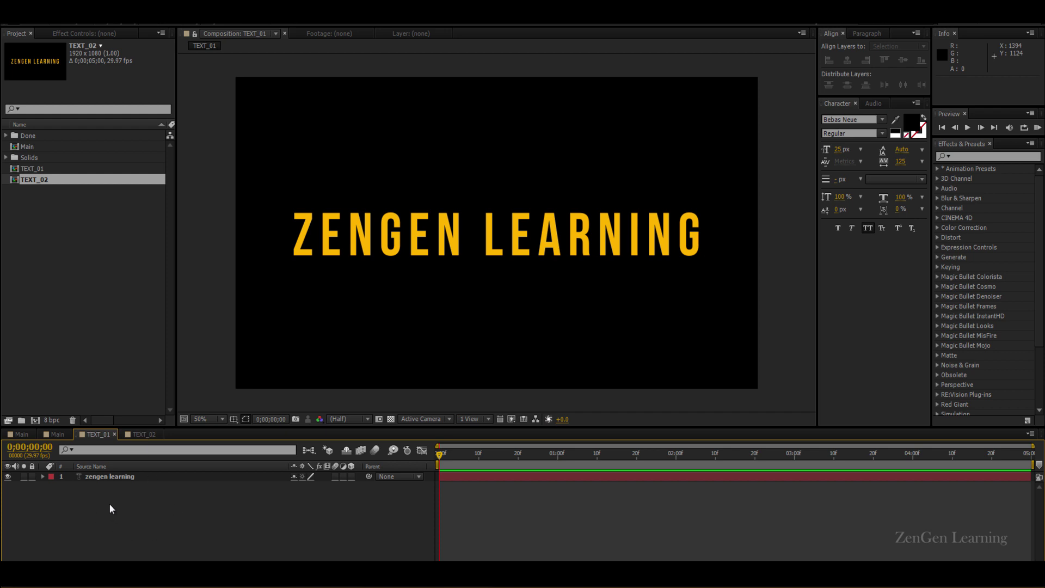
Step: Add a black 1920 x 1080 solid named BG to TEXT_01 and place it beneath the text layer
key("ctrl+y")
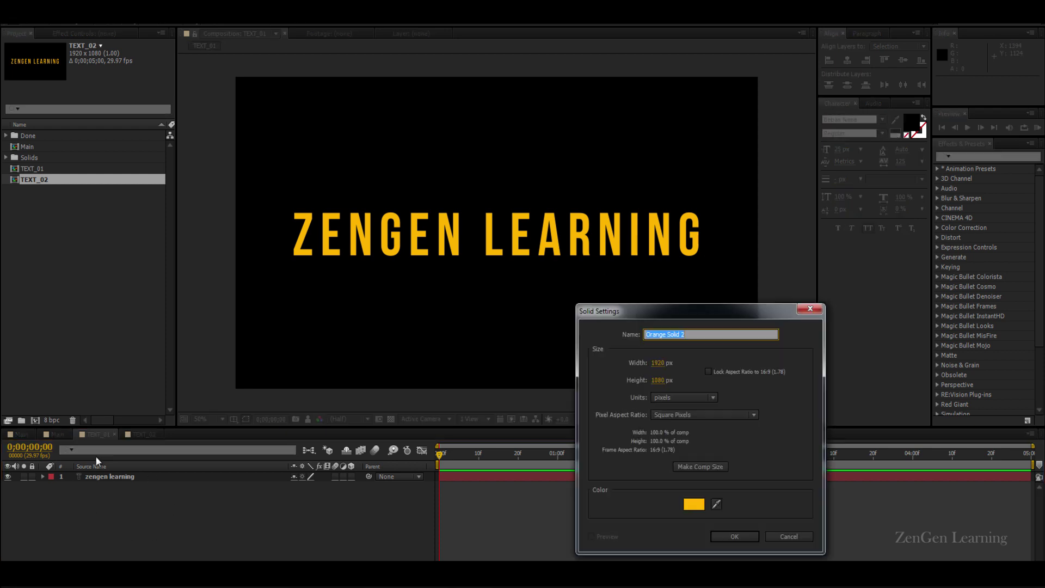
left_click(694, 504)
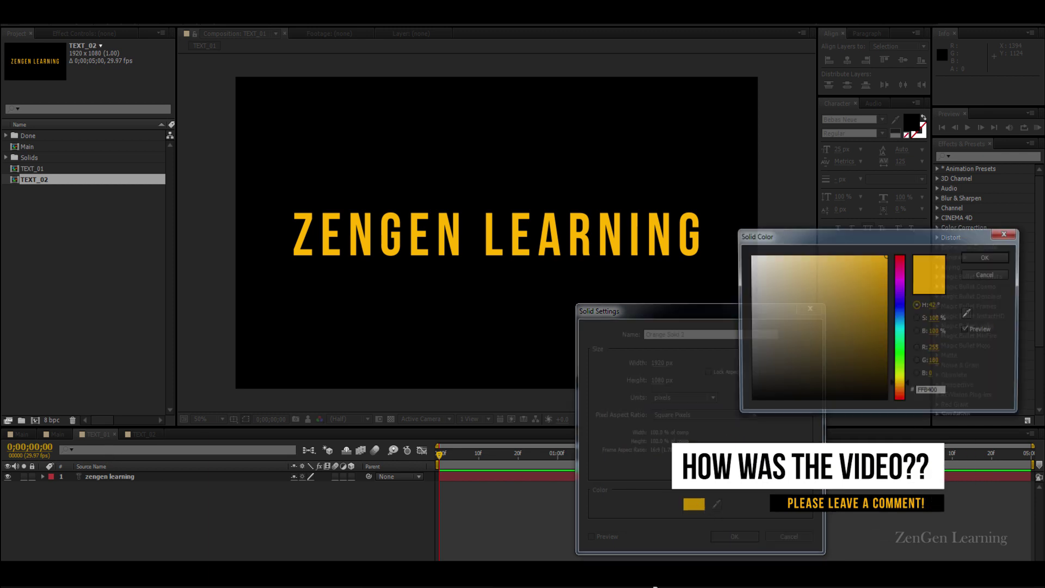
left_click(987, 256)
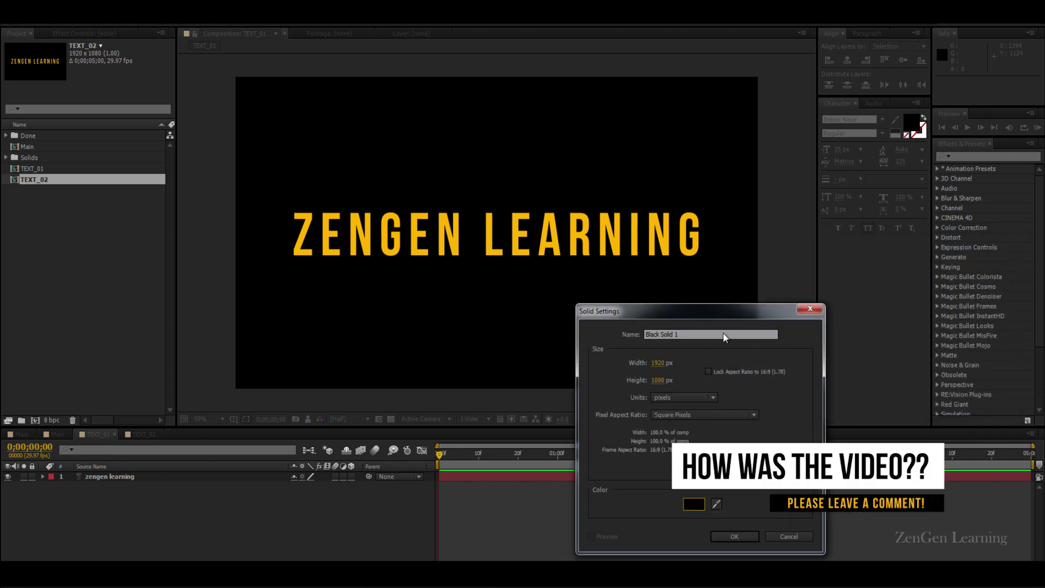
left_click_drag(705, 331, 559, 328)
type("BG")
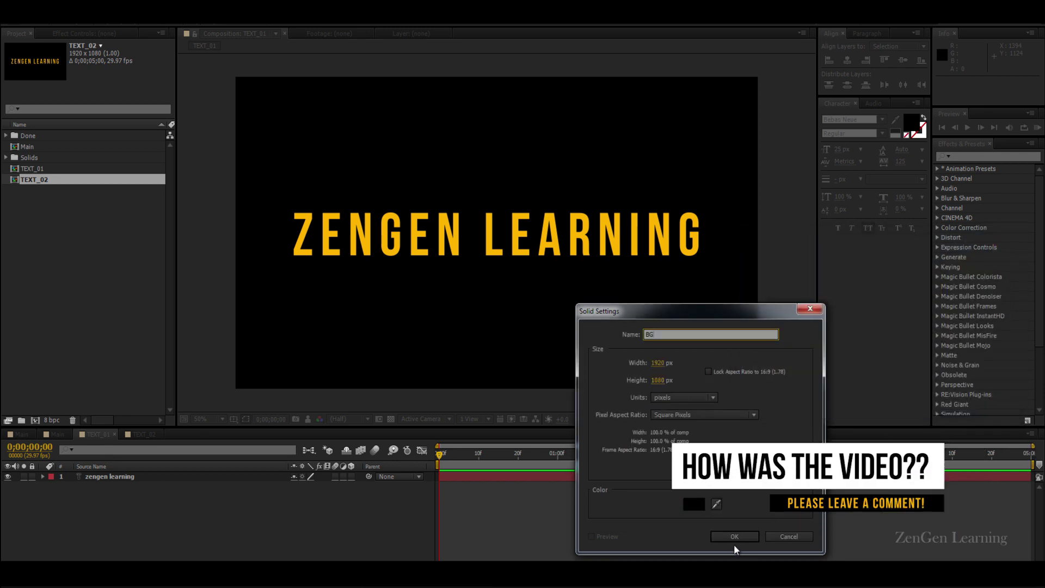
left_click(734, 536)
left_click_drag(100, 476, 102, 520)
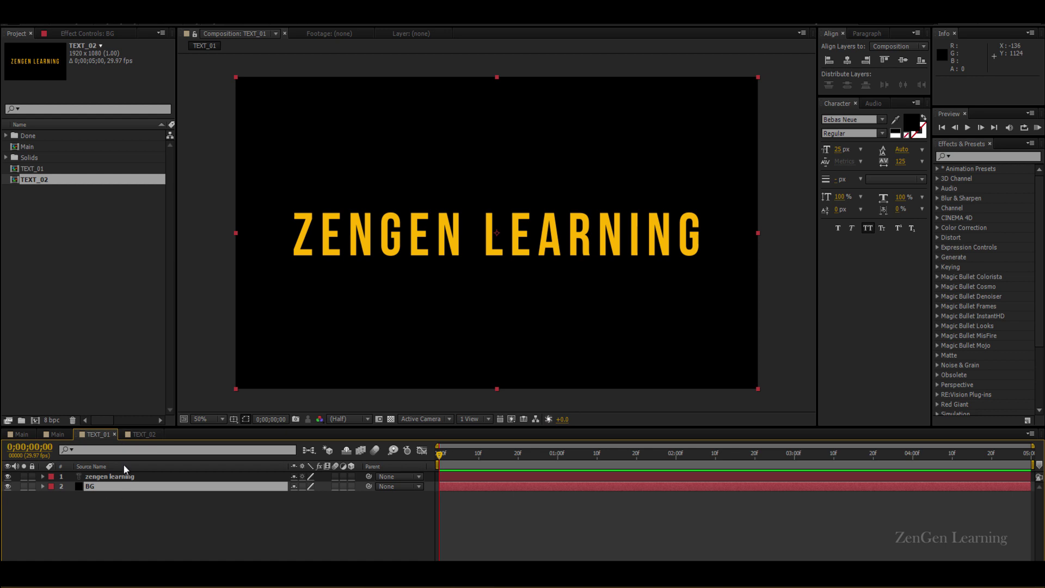
Step: Add TEXT_01 and TEXT_02 as layers to the new Main composition, with TEXT_02 on top
left_click(131, 434)
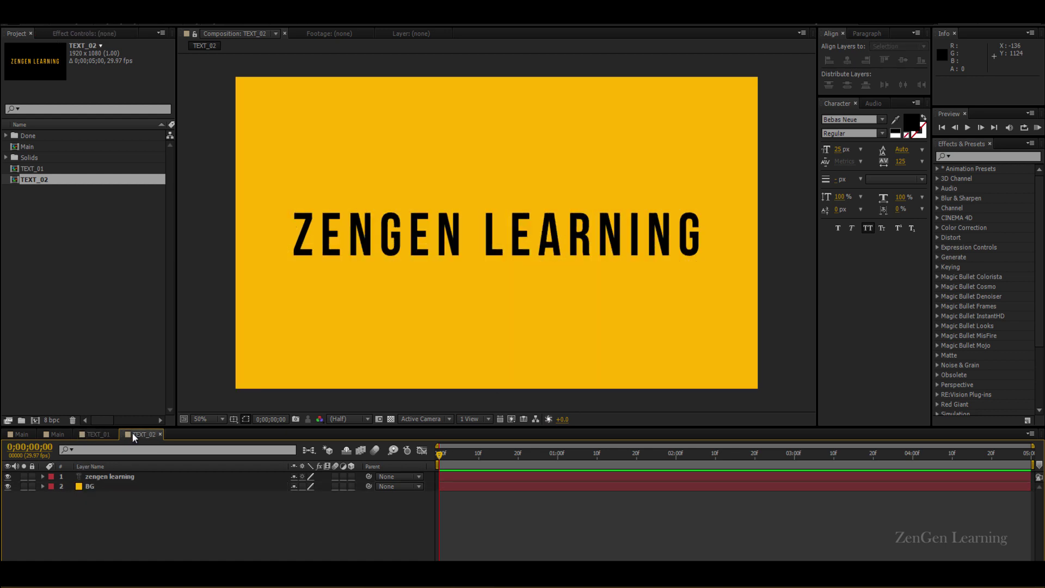
scroll(133, 434, "up", 2)
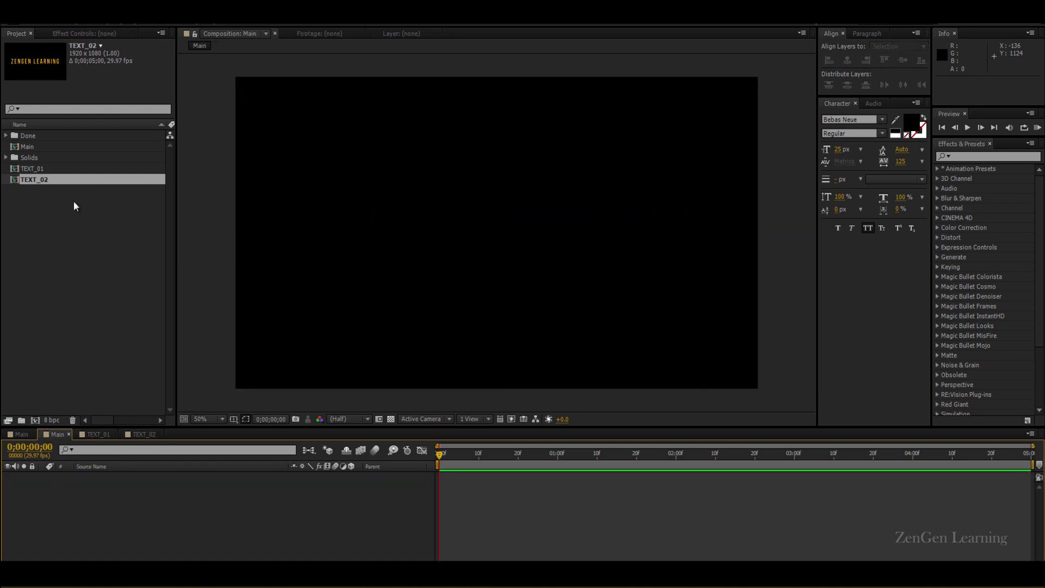
left_click(47, 170, "shift")
left_click_drag(39, 179, 163, 483)
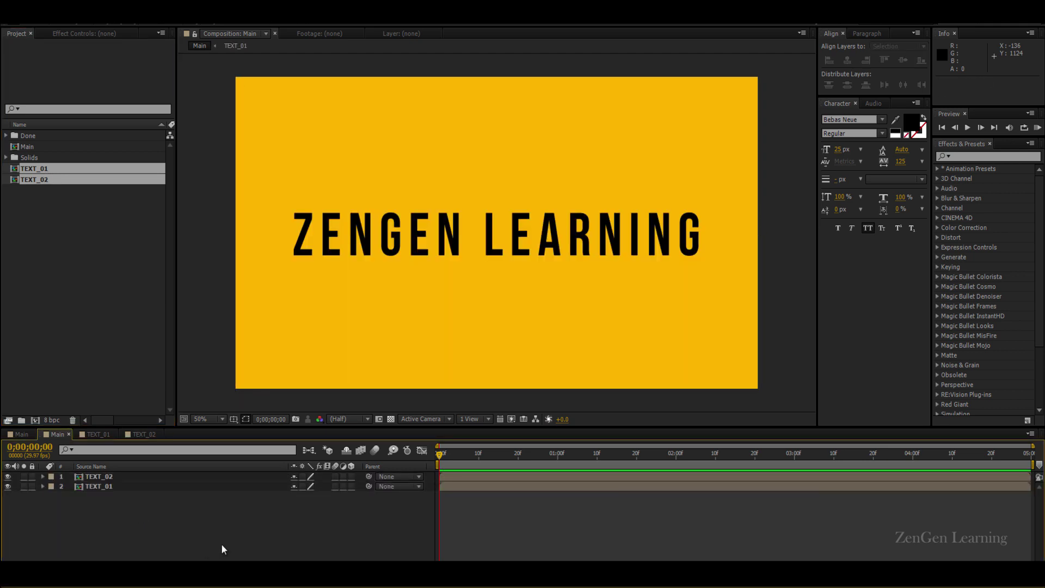
Step: Shift the TEXT_02 layer in Main so that it starts at 1 second
left_click_drag(479, 457, 558, 462)
left_click(445, 478)
left_click_drag(457, 475, 393, 450)
left_click(543, 520)
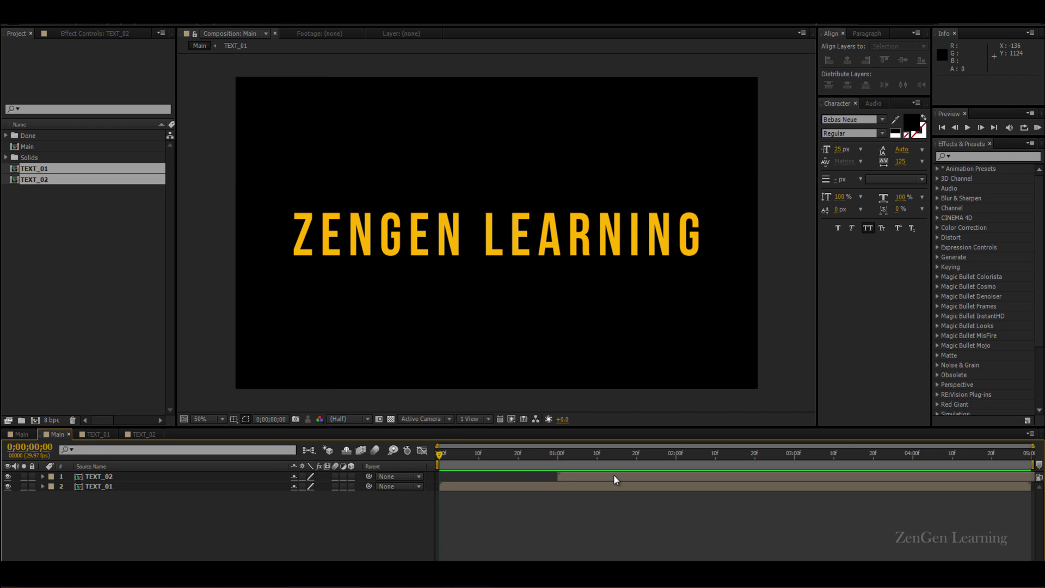
Step: Draw a rectangular mask on TEXT_02 at 1 second, framing the title from about 380 to 708 px vertically and extending past both frame sides
left_click(561, 457)
key("Page_Up")
left_click(564, 478)
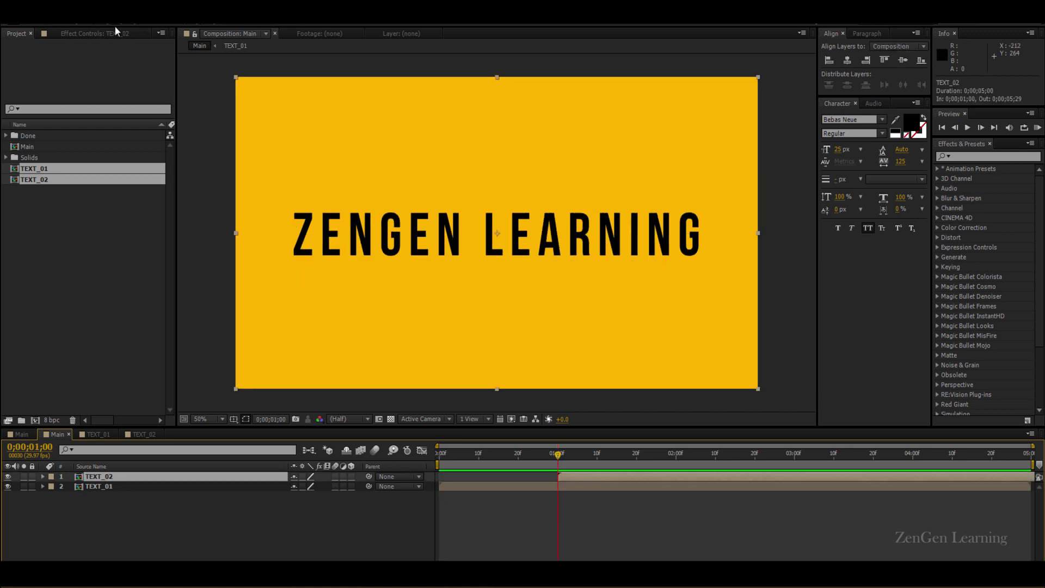
key("comma")
left_click_drag(348, 209, 641, 256)
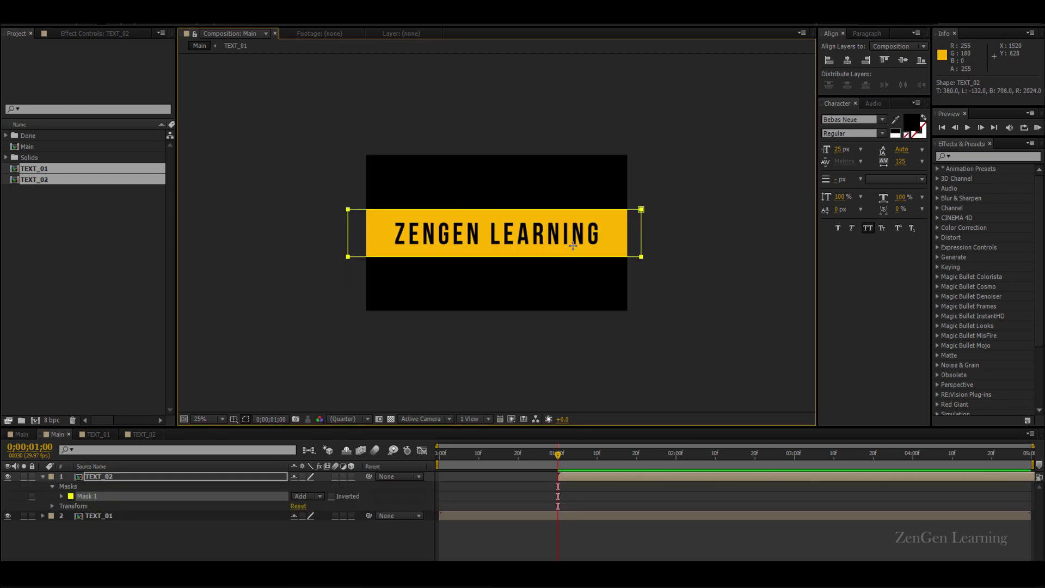
key("period")
key("comma")
left_click(109, 477)
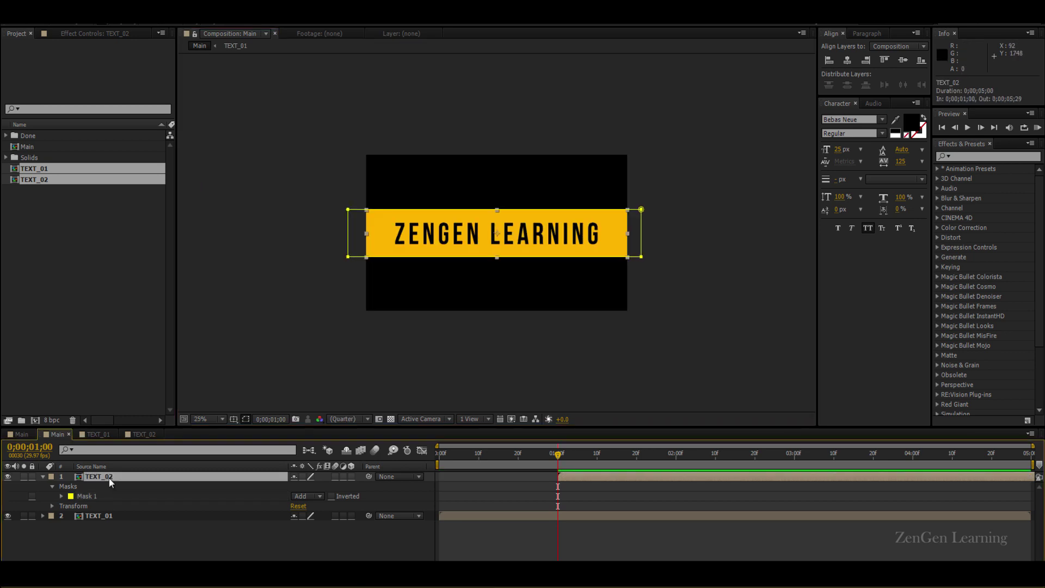
key("p")
left_click_drag(308, 486, 625, 486)
key("period")
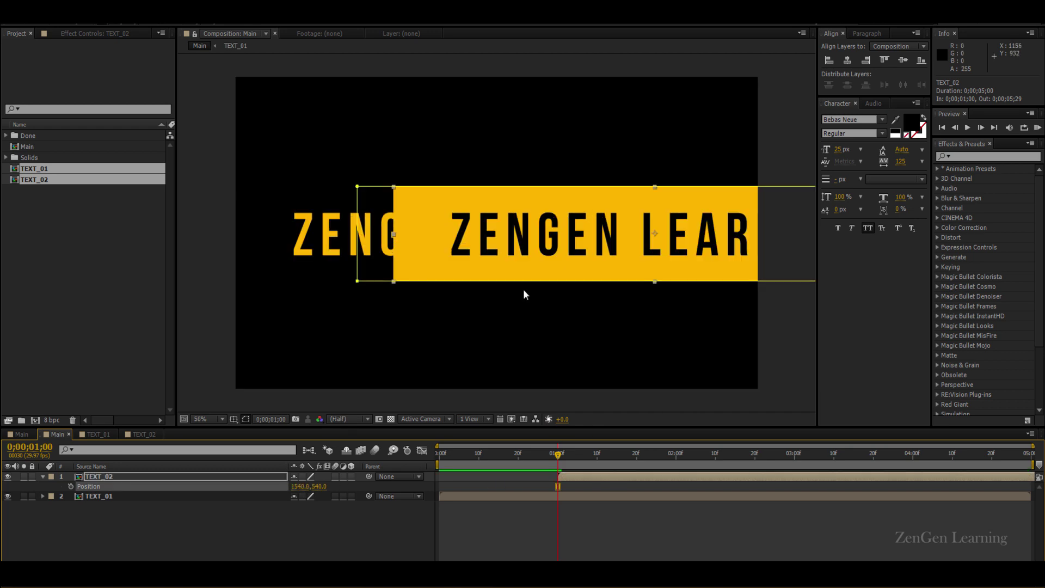
key("ctrl+z")
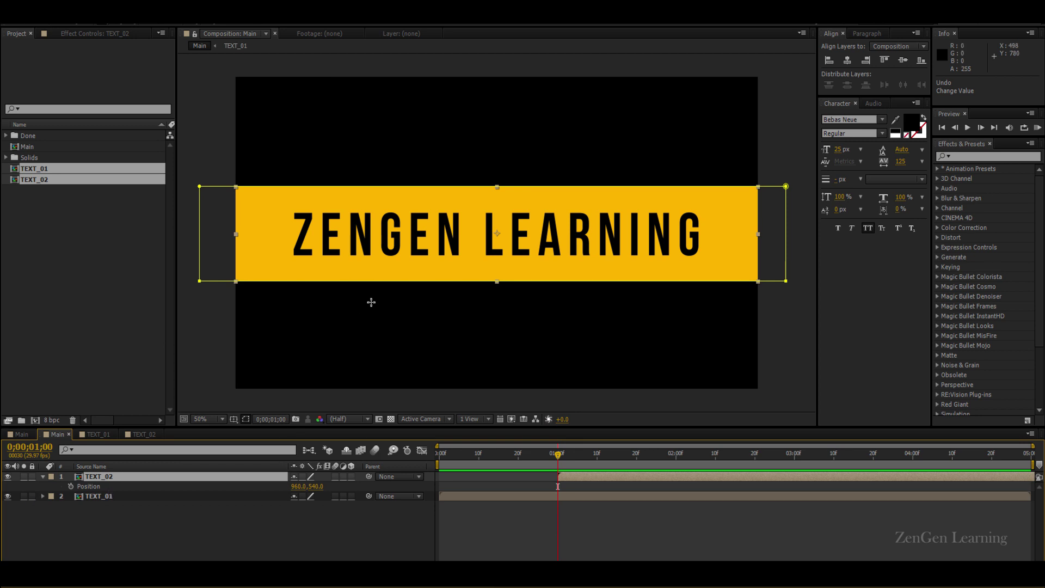
Step: Keyframe the Mask Path of TEXT_02's Mask 1 at 1 second and again at 2 seconds
key("m")
key("alt+m")
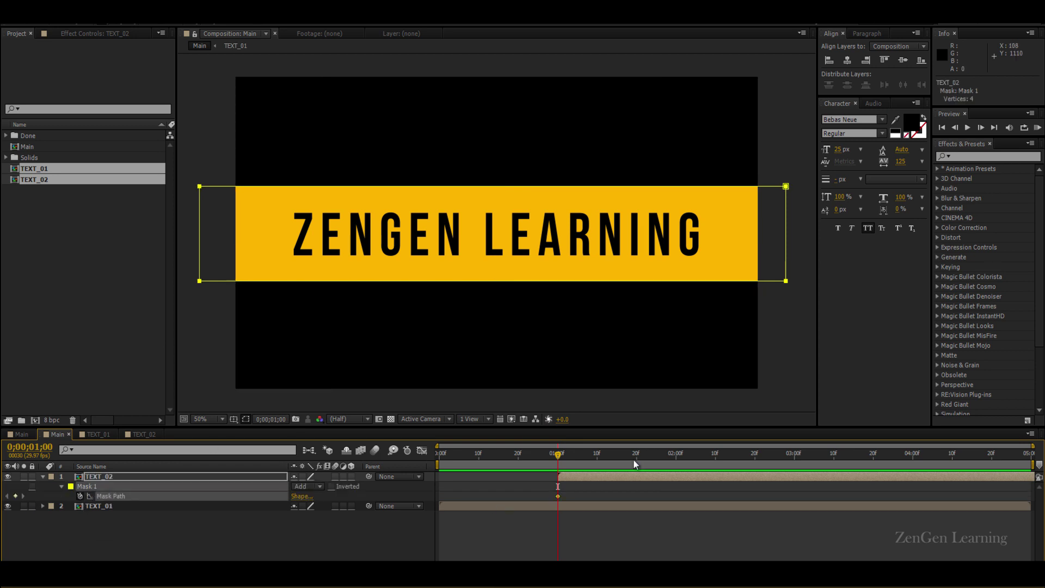
left_click_drag(561, 454, 679, 460)
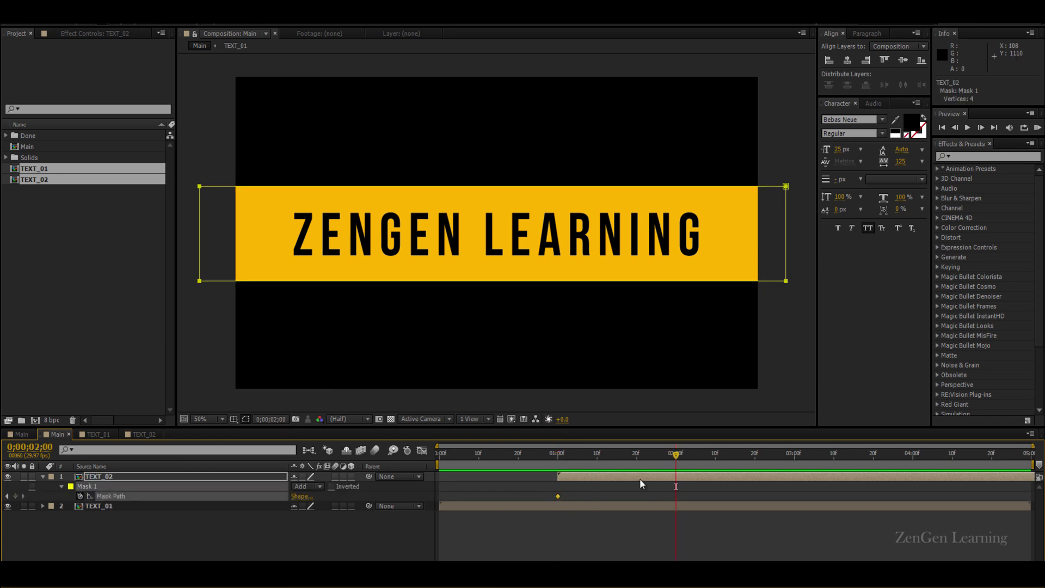
left_click(15, 496)
Step: At the 1-second keyframe, shift all of TEXT_02's Mask 1 rightward past the frame's right edge, and preview the wipe
left_click(559, 454)
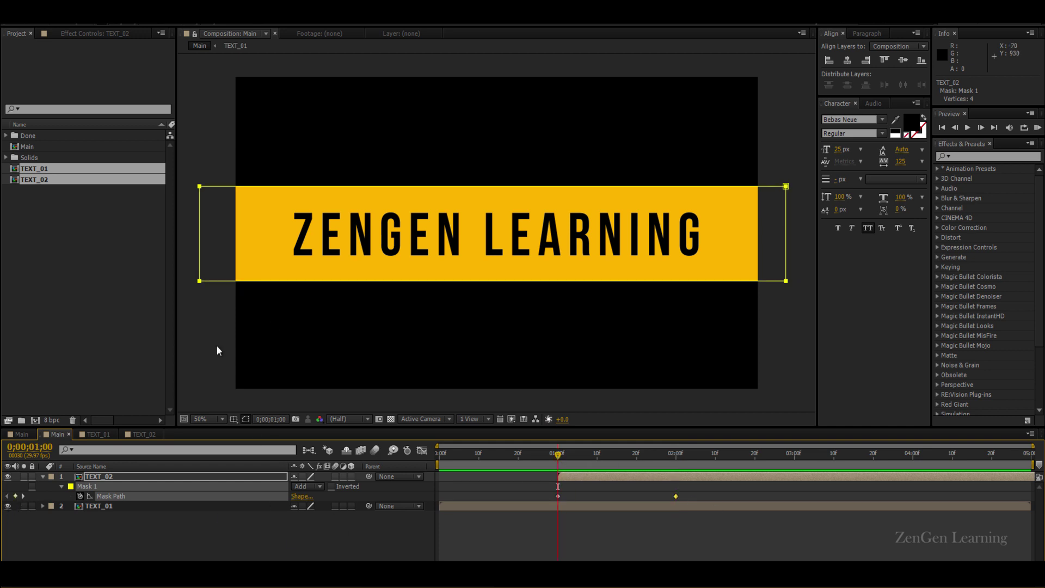
left_click(94, 538)
left_click(96, 486)
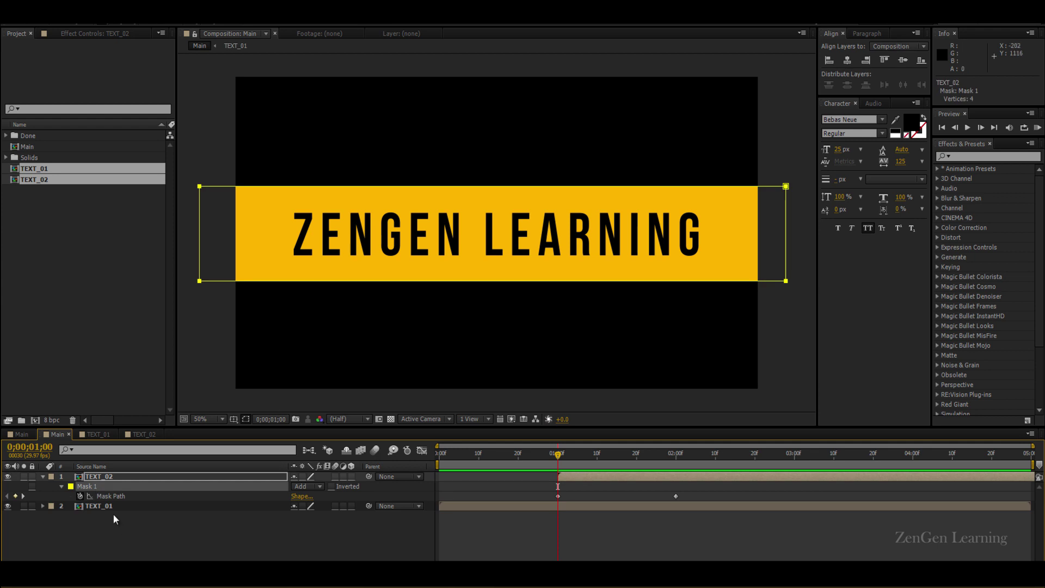
key("shift+Right")
key("shift+Right")
key("shift+Right")
key("shift+Right")
key("shift+Right")
key("shift+Right")
key("shift+Right")
key("shift+Right")
key("shift+Right")
key("shift+Right")
key("shift+Right")
key("shift+Right")
key("shift+Right")
key("shift+Right")
key("shift+Right")
key("shift+Right")
key("shift+Right")
key("shift+Right")
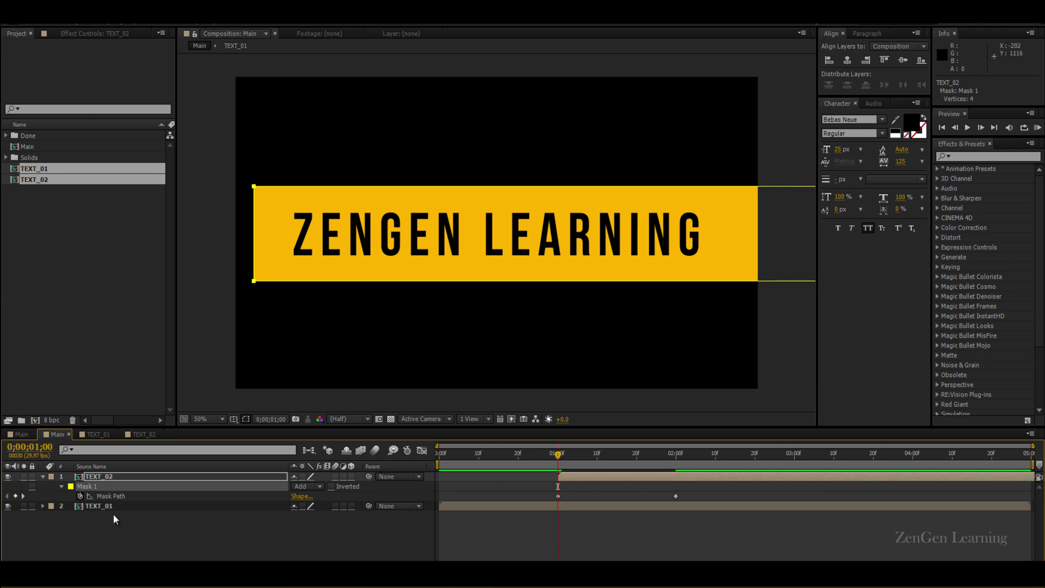
key("shift+Right")
key("shift+Right")
key("shift+Right")
key("shift+Right")
key("shift+Right")
key("shift+Right")
key("shift+Right")
key("shift+Right")
key("shift+Right")
key("shift+Right")
key("shift+Right")
key("shift+Right")
key("shift+Right")
key("shift+Right")
key("shift+Right")
key("shift+Right")
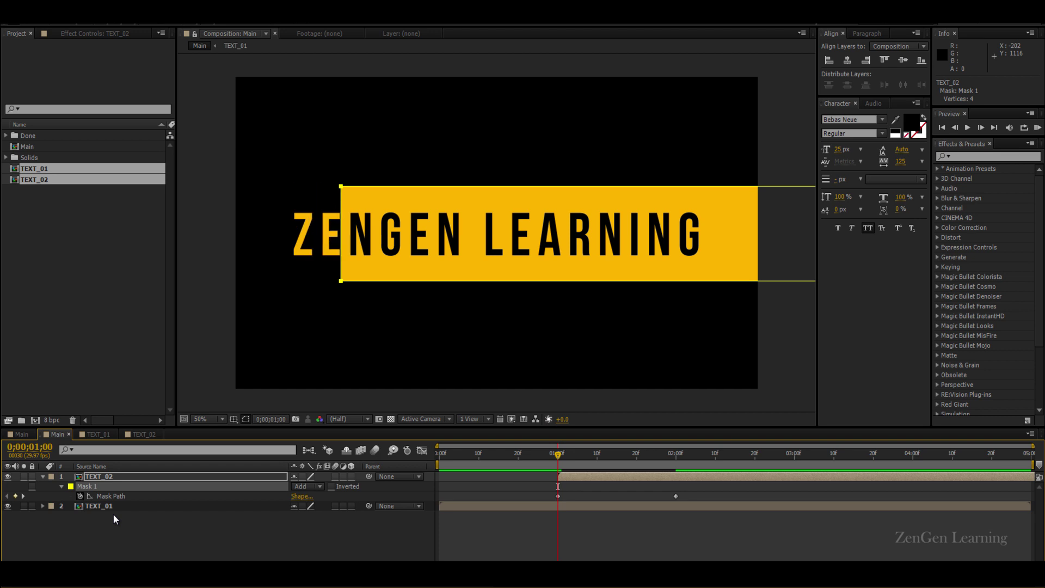
key("comma")
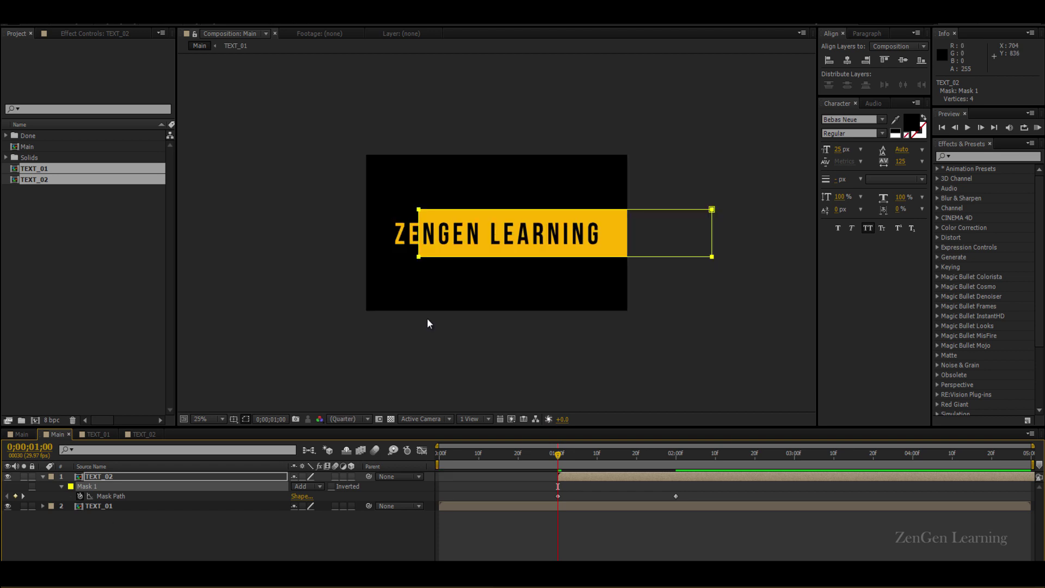
key("shift+Right")
key("shift+Right")
key("shift+Right")
key("shift+Right")
key("shift+Right")
key("shift+Right")
key("shift+Right")
key("shift+Right")
key("shift+Right")
key("shift+Right")
key("shift+Right")
key("shift+Right")
key("shift+Right")
key("shift+Right")
key("shift+Right")
key("shift+Right")
key("shift+Right")
key("shift+Right")
key("shift+Right")
key("shift+Right")
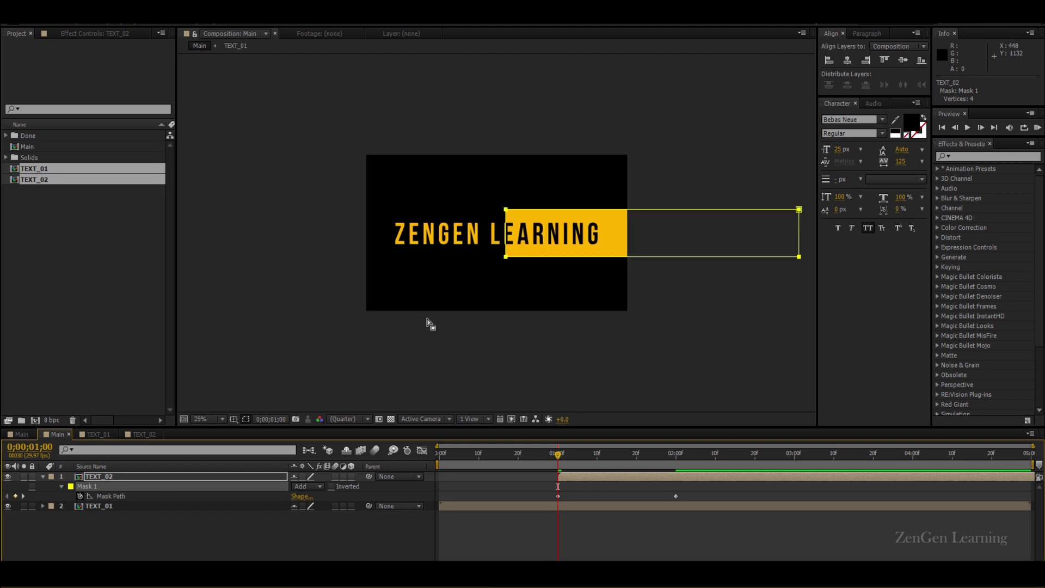
key("shift+Right")
key("shift+Right")
key("shift+Right")
key("shift+Right")
key("shift+Right")
key("shift+Right")
key("shift+Right")
key("shift+Right")
key("shift+Right")
key("shift+Right")
key("shift+Right")
key("shift+Right")
key("shift+Right")
key("shift+Right")
key("shift+Right")
key("shift+Right")
key("shift+Right")
key("shift+Right")
key("shift+Right")
key("shift+Right")
key("KP_0")
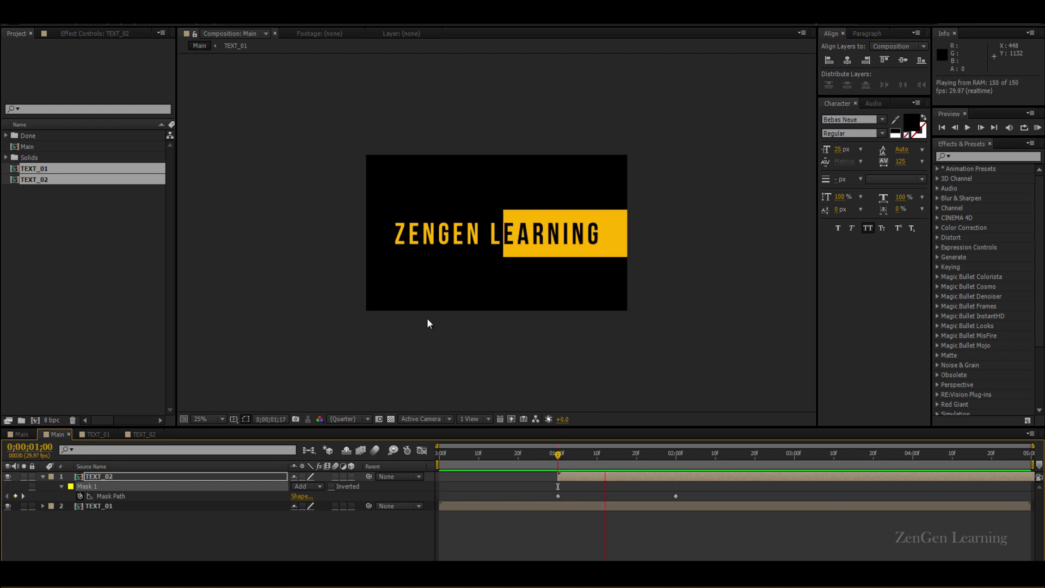
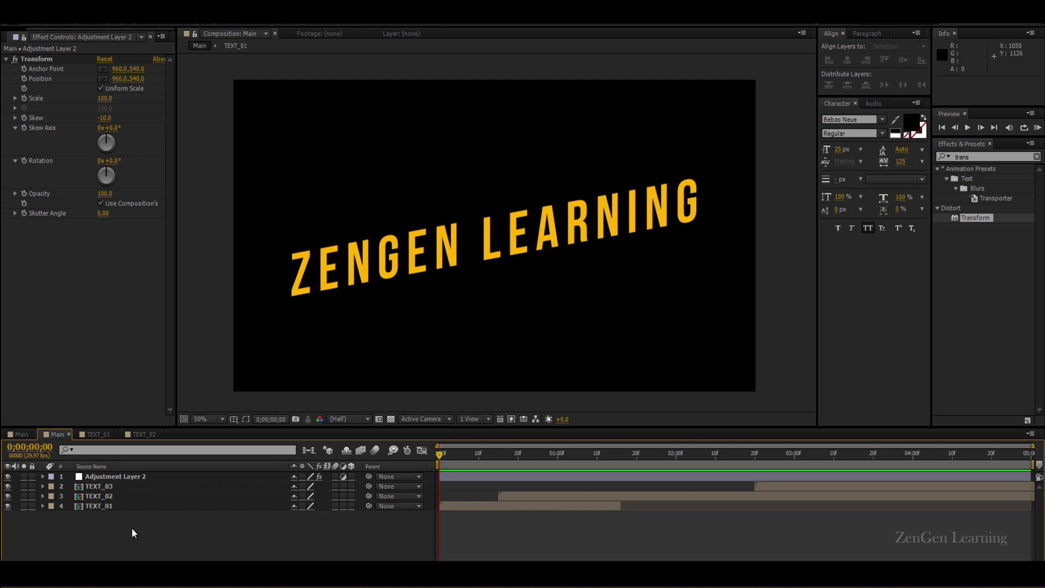
Step: Add a two-node 50mm camera to Main and make the TEXT_01, TEXT_02 and TEXT_03 layers 3D
right_click(188, 550)
mouse_move(311, 428)
left_click(358, 483)
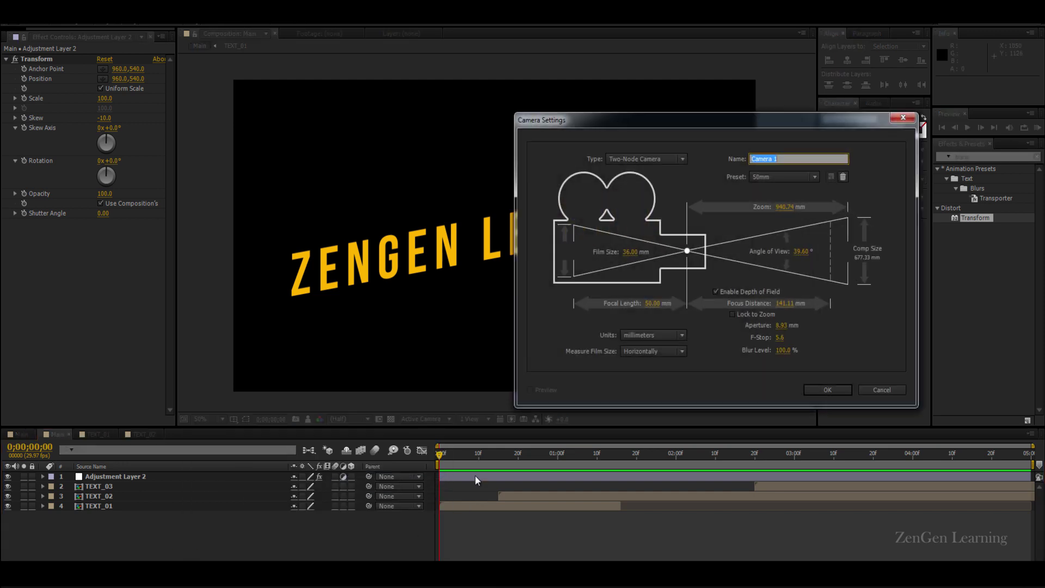
left_click(822, 391)
left_click(603, 334)
left_click_drag(199, 552, 126, 493)
left_click(352, 495)
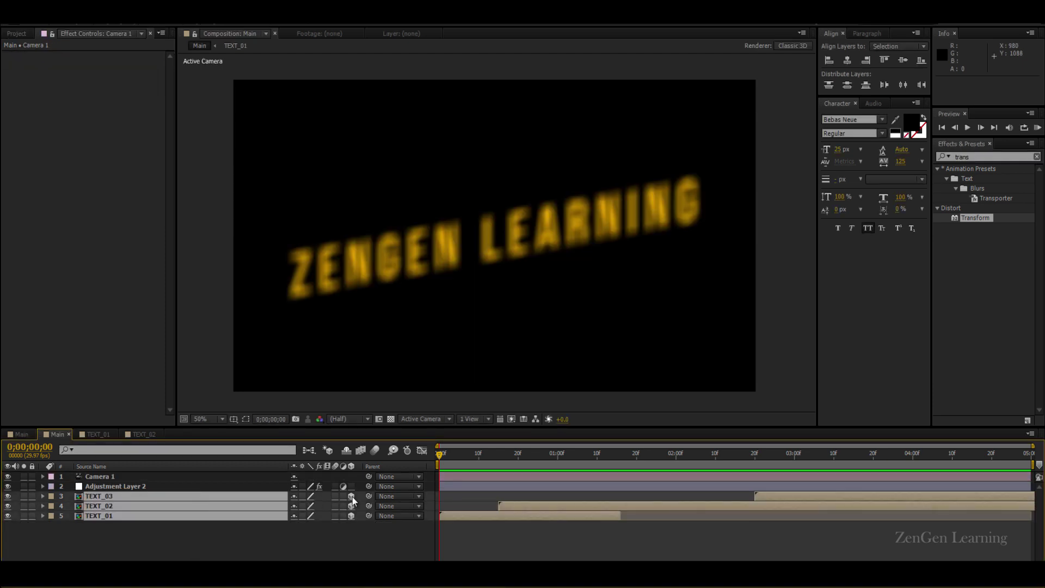
Step: Turn off Depth of Field for Camera 1
left_click(302, 533)
left_click(107, 474)
key("a")
key("a")
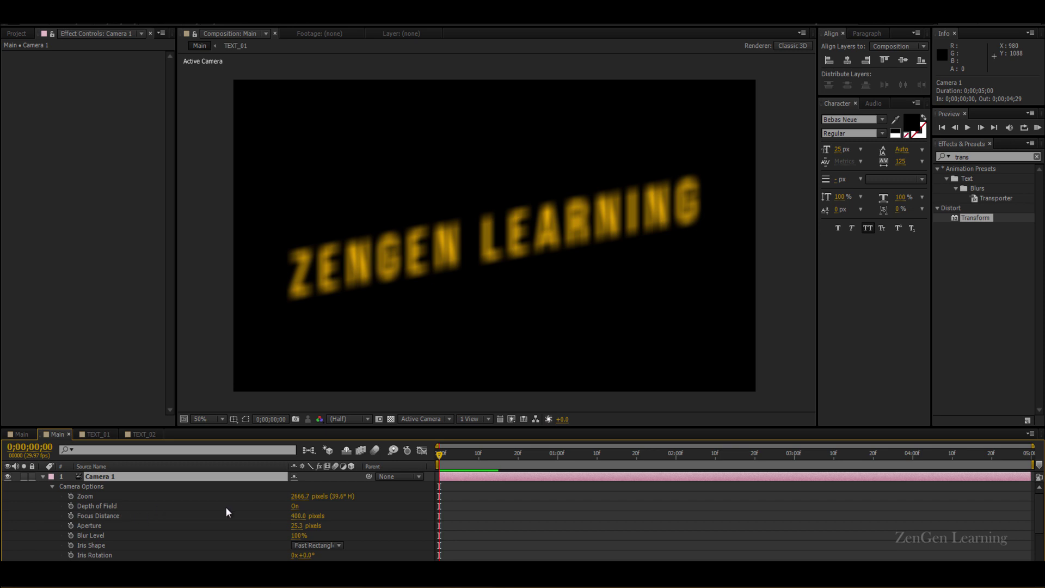
left_click(295, 506)
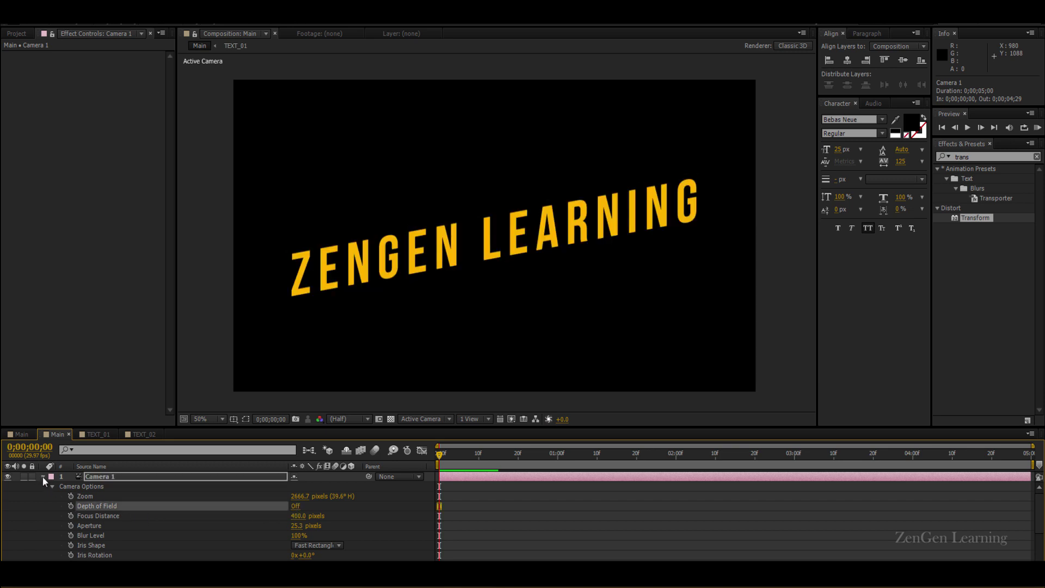
left_click(42, 475)
Step: Add a null object to Main, make it 3D, and parent Camera 1 to it
left_click(157, 537)
key("ctrl+alt+shift+y")
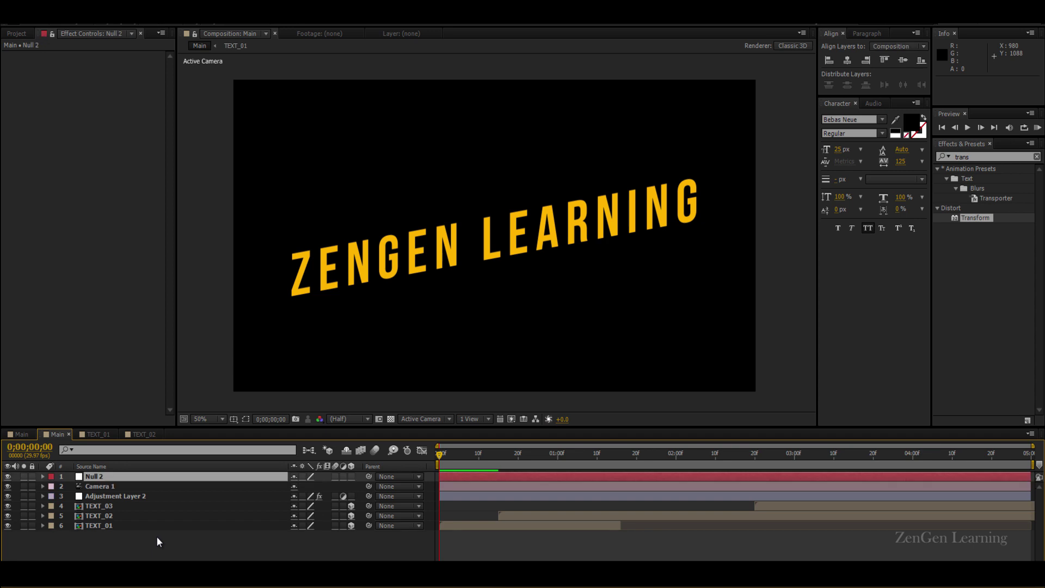
left_click(351, 476)
left_click_drag(368, 486, 103, 476)
Step: Keyframe Null 2's Position at 0 seconds with its Z value set to 1500
key("p")
left_click_drag(333, 486, 403, 486)
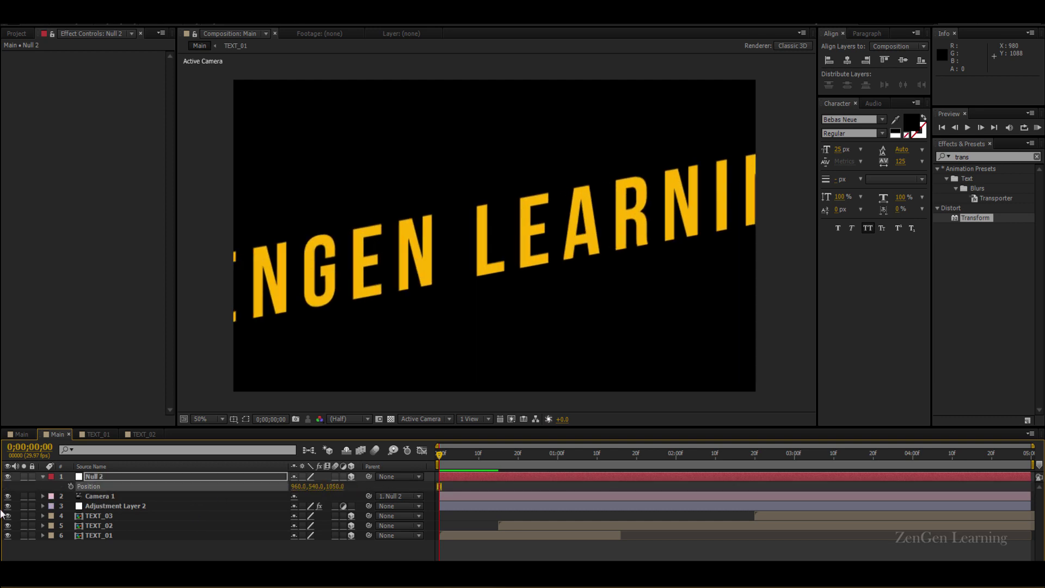
left_click(71, 486)
left_click(336, 486)
key("Return")
Step: Reset Null 2's Position to 960, 540, 0 at 0;00;04;29 and preview the camera move
left_click_drag(609, 454, 1026, 462)
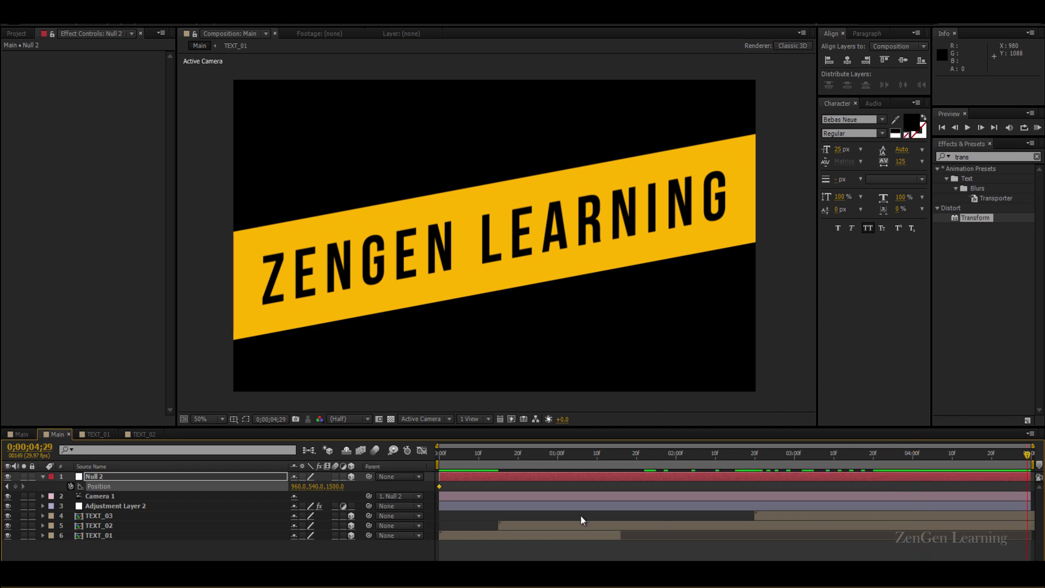
right_click(240, 485)
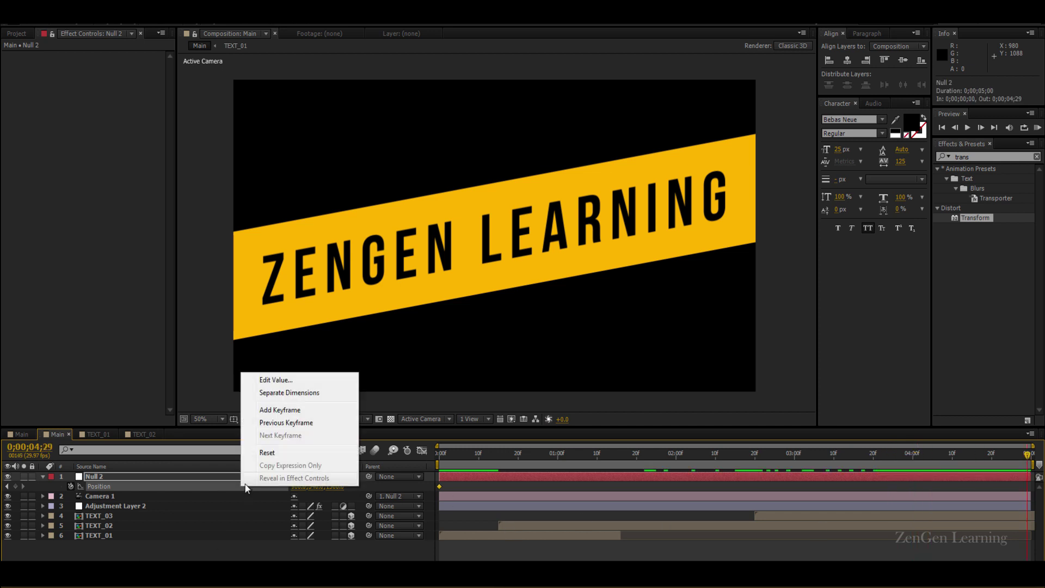
left_click(286, 449)
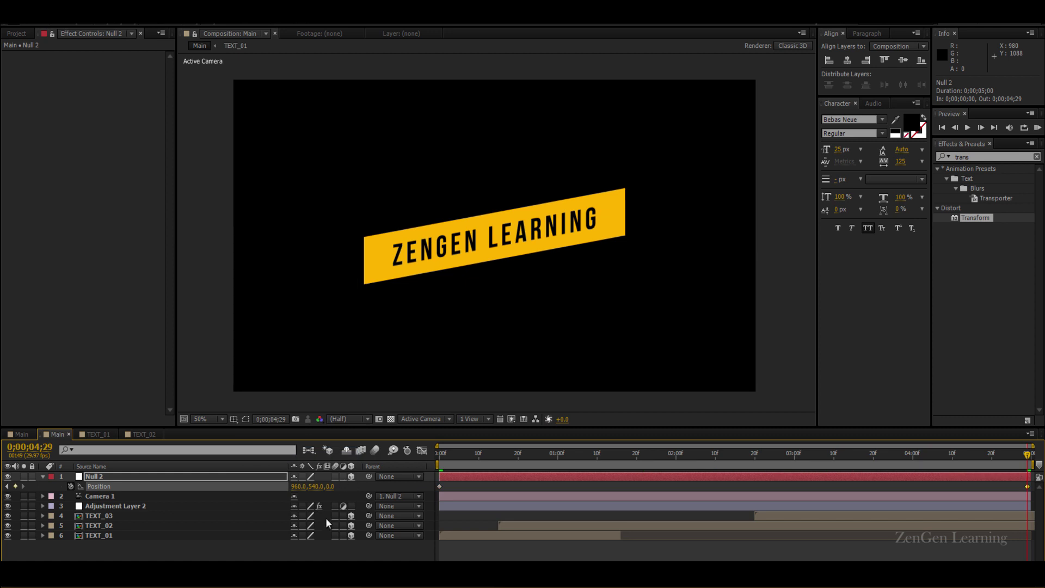
left_click(309, 550)
key("KP_0")
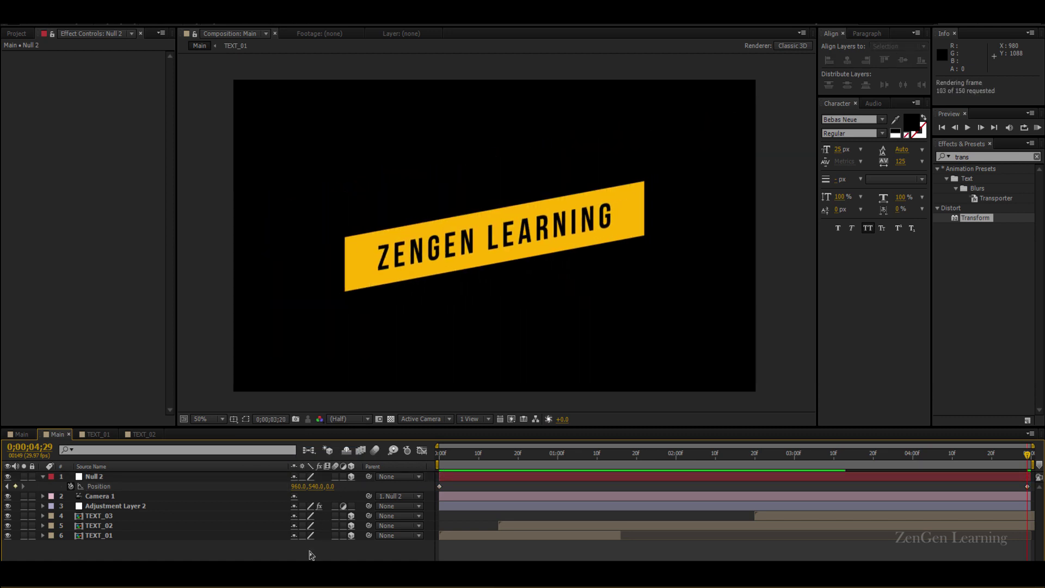
Step: Easy-ease Null 2's Position keyframes, lengthen the end keyframe's incoming ease so speed peaks near 1 second, and preview the move
left_click(227, 486)
left_click(420, 451)
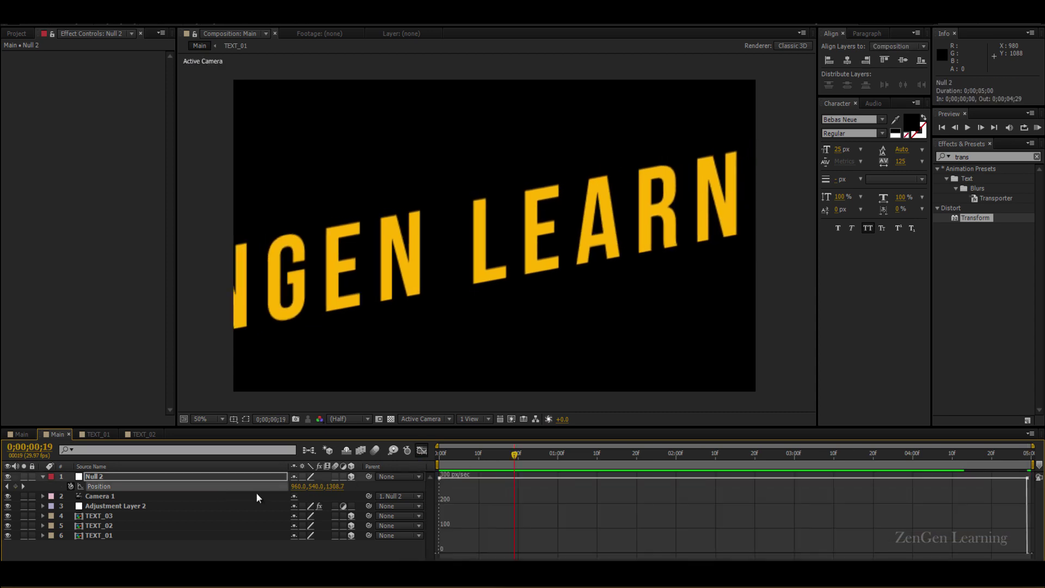
key("F9")
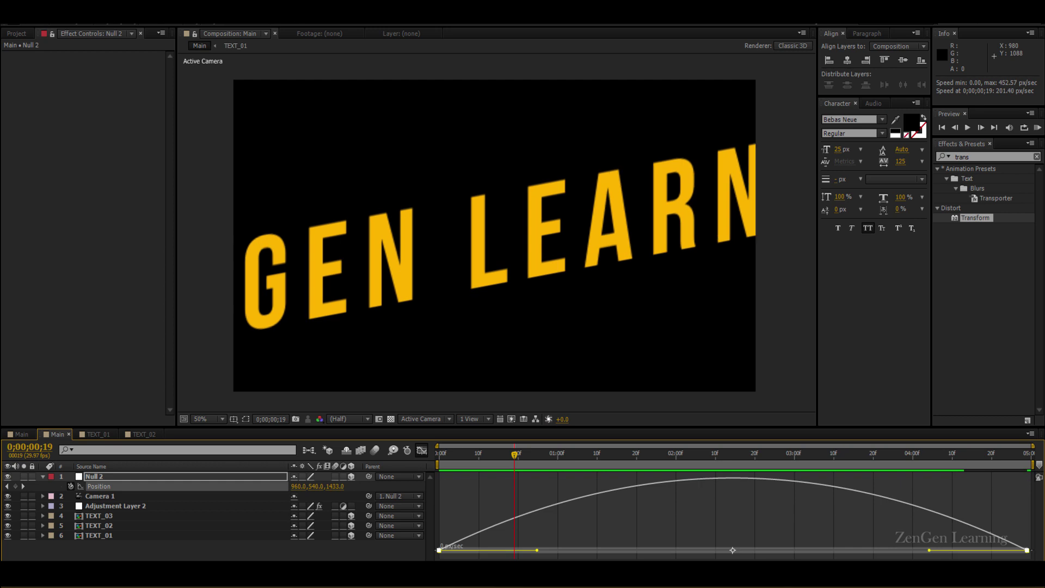
left_click_drag(931, 551, 680, 549)
key("space")
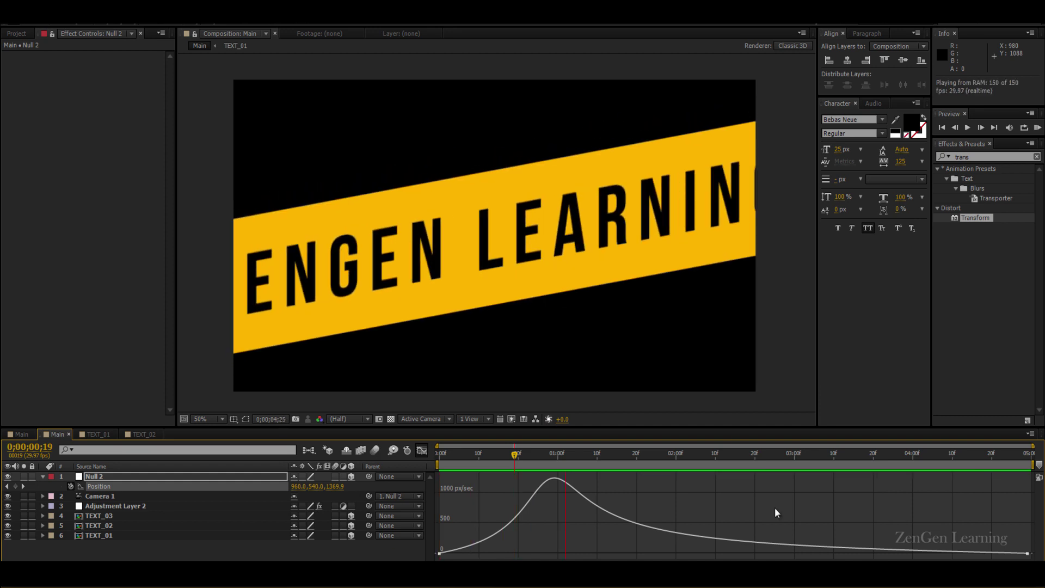
key("space")
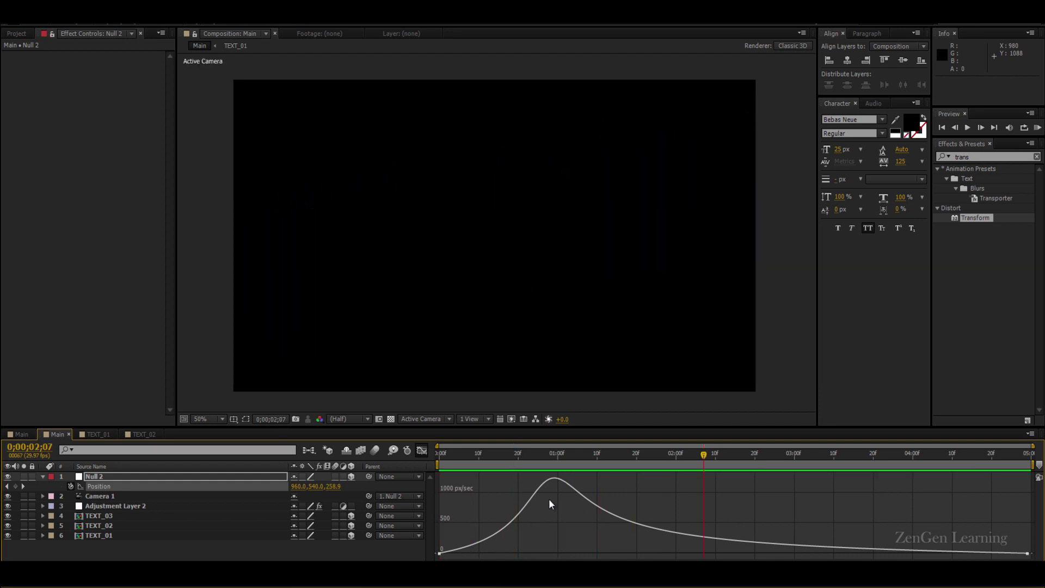
left_click(421, 450)
Step: Preview the camera move across the timeline, and hide Adjustment Layer 2, Camera 1 and Null 2
left_click_drag(569, 455, 410, 453)
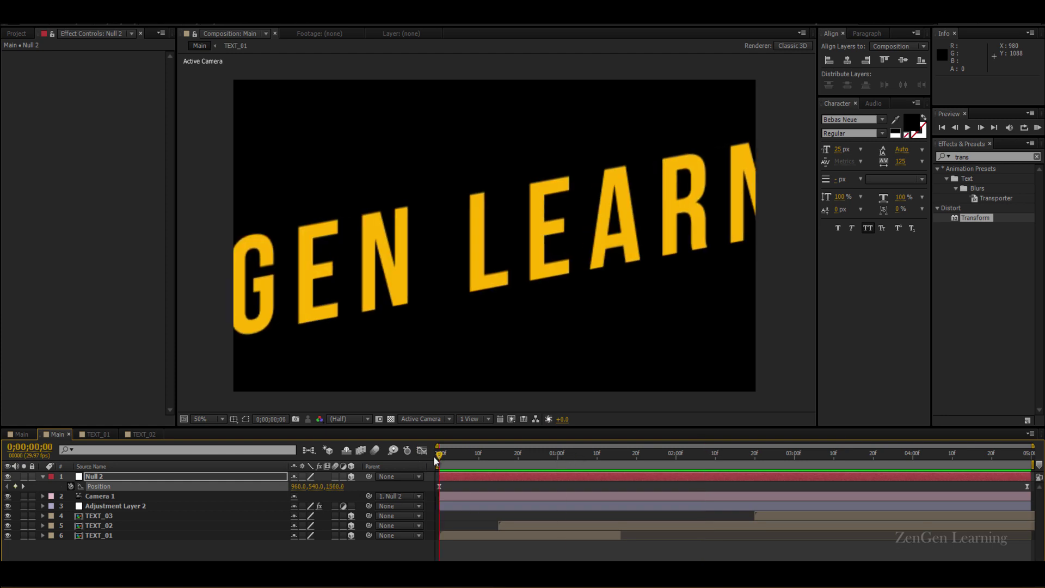
scroll(523, 320, "down", 2)
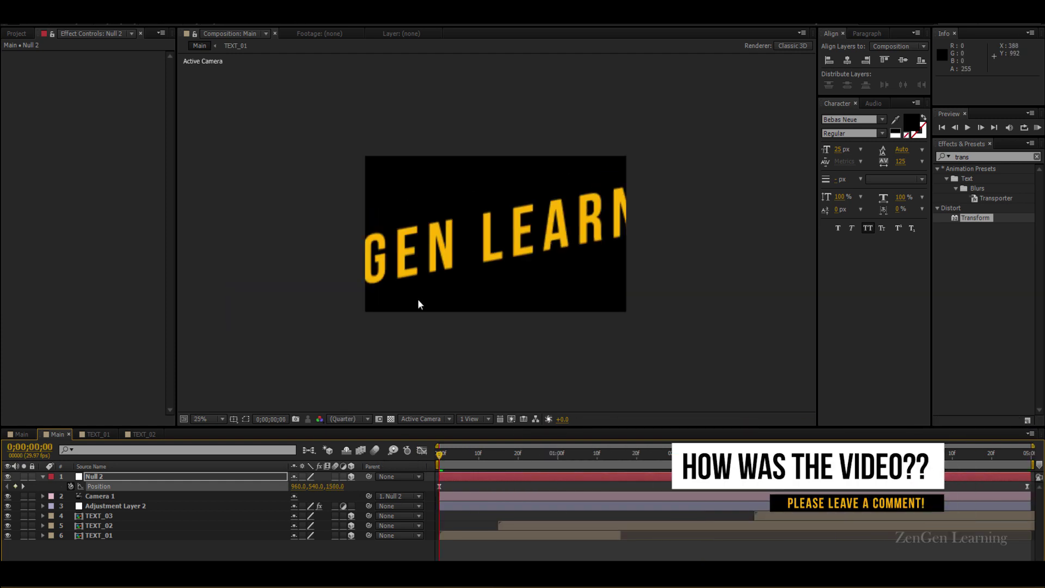
left_click(464, 534)
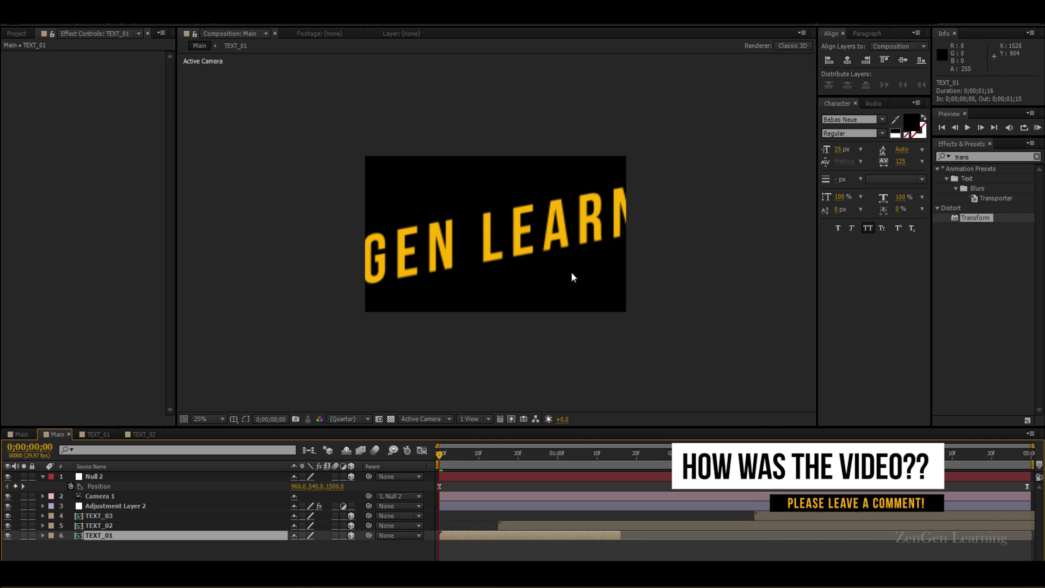
left_click(98, 506)
left_click_drag(492, 455, 841, 473)
key("space")
left_click(9, 506)
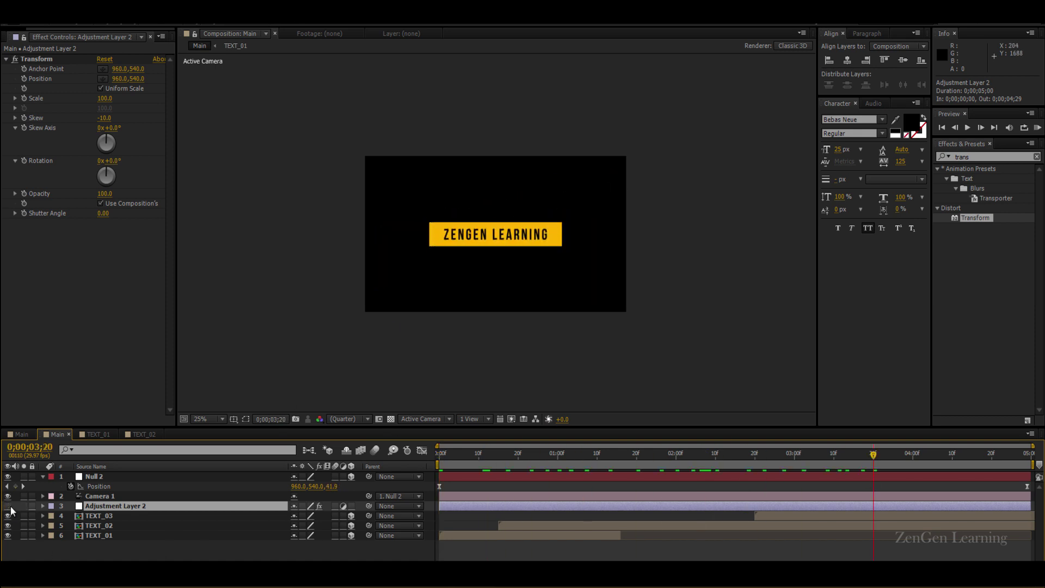
key("period")
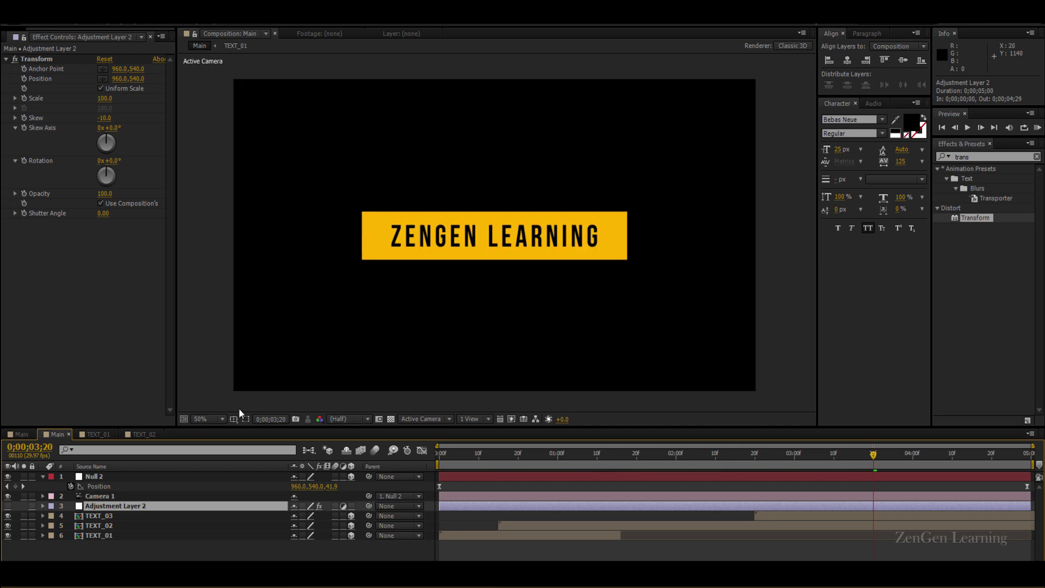
left_click_drag(506, 456, 308, 454)
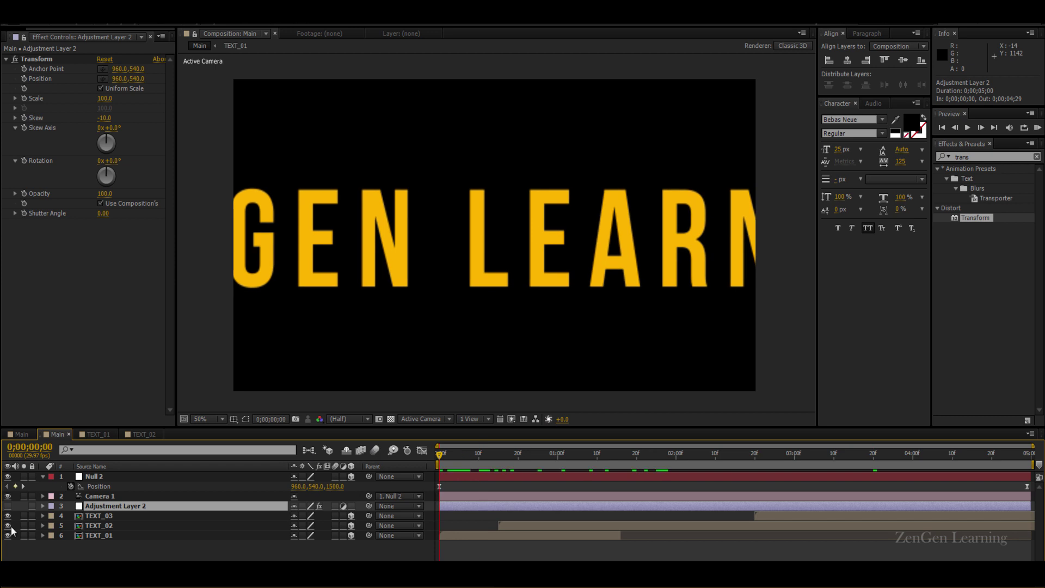
left_click_drag(8, 496, 7, 476)
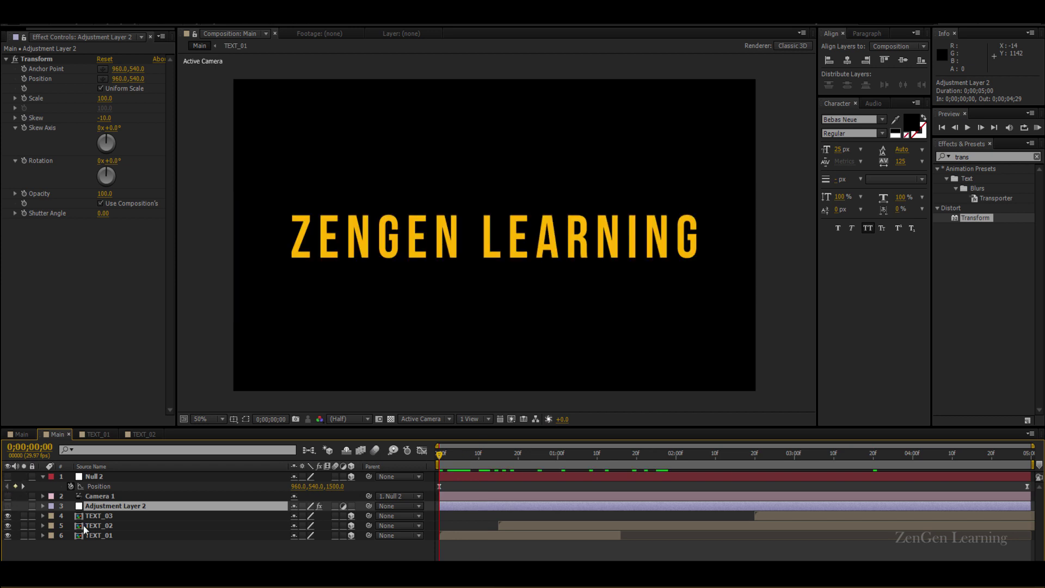
Step: Draw a rectangular mask on TEXT_01 at 0 seconds, from about 380 to 700 px vertically and extending past both frame sides
left_click_drag(469, 455, 413, 453)
left_click(113, 536)
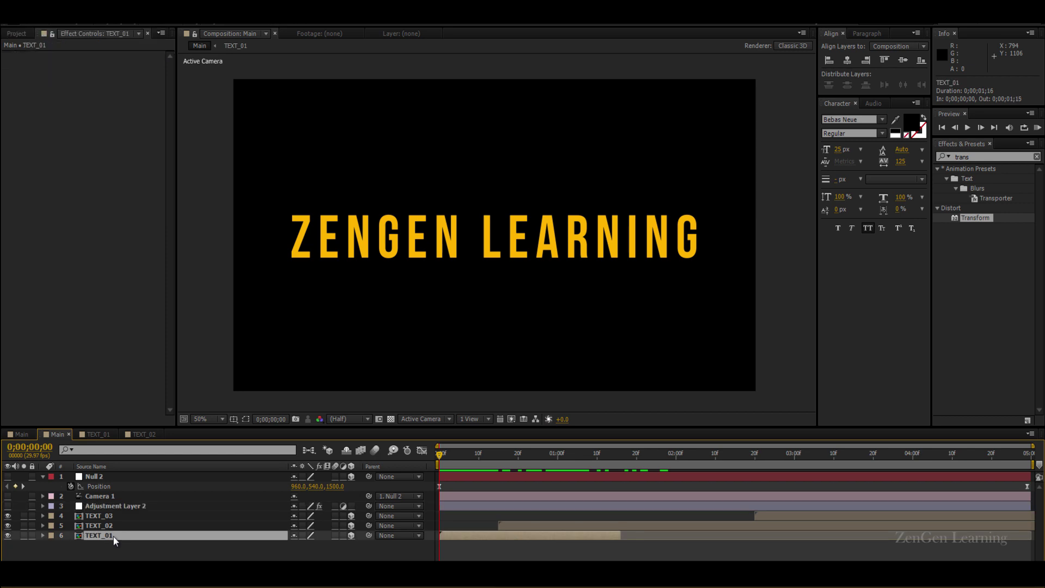
key("comma")
left_click_drag(348, 210, 641, 257)
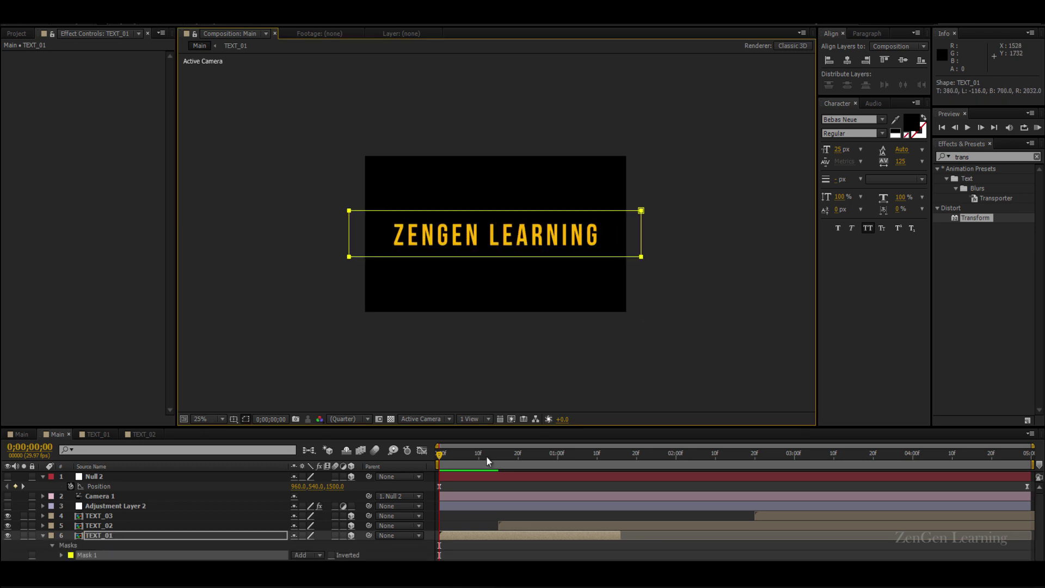
Step: Keyframe the Mask Path of TEXT_01's Mask 1, shift that keyframe to frame 15, and return to 0 seconds
left_click(61, 555)
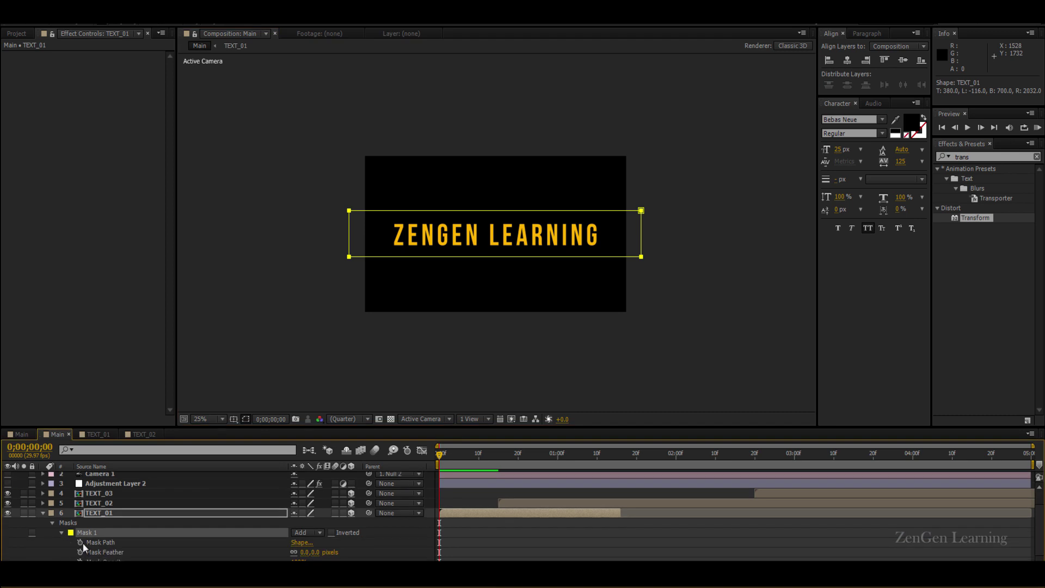
left_click(80, 542)
left_click_drag(481, 461, 499, 461)
left_click_drag(439, 543, 505, 543)
left_click_drag(499, 454, 385, 452)
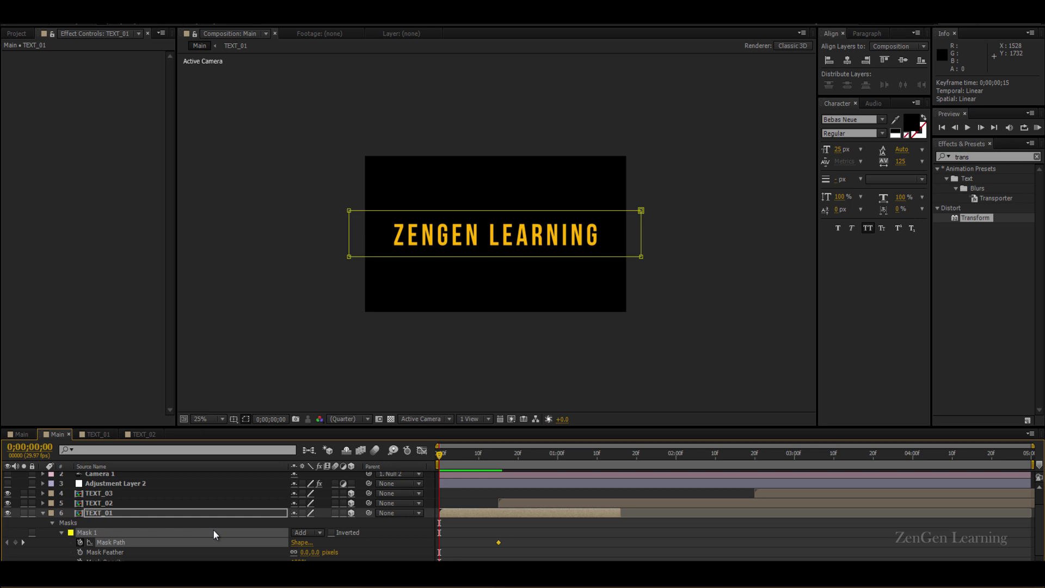
key("shift+Right")
key("period")
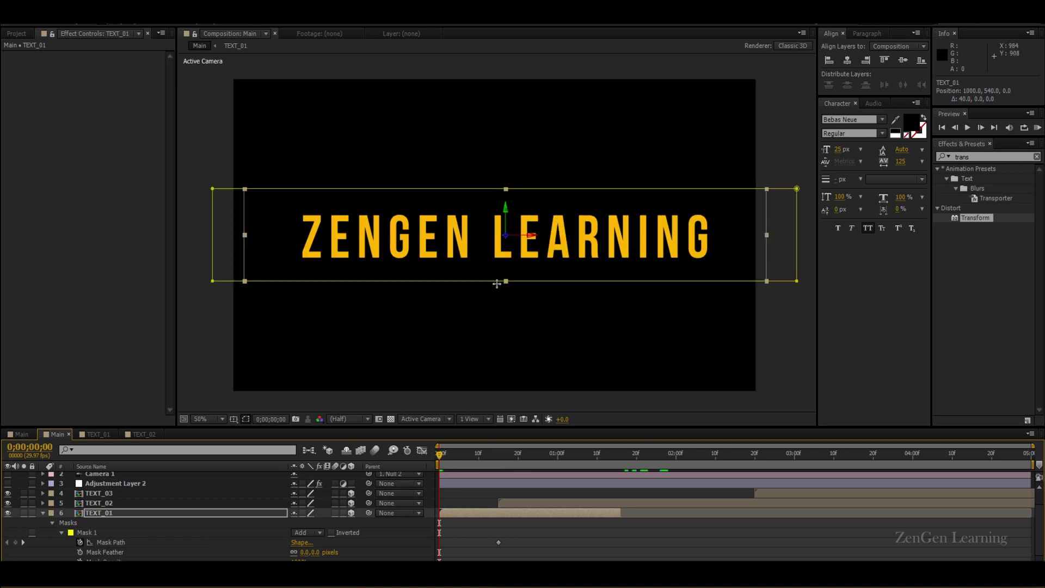
left_click_drag(249, 233, 354, 235)
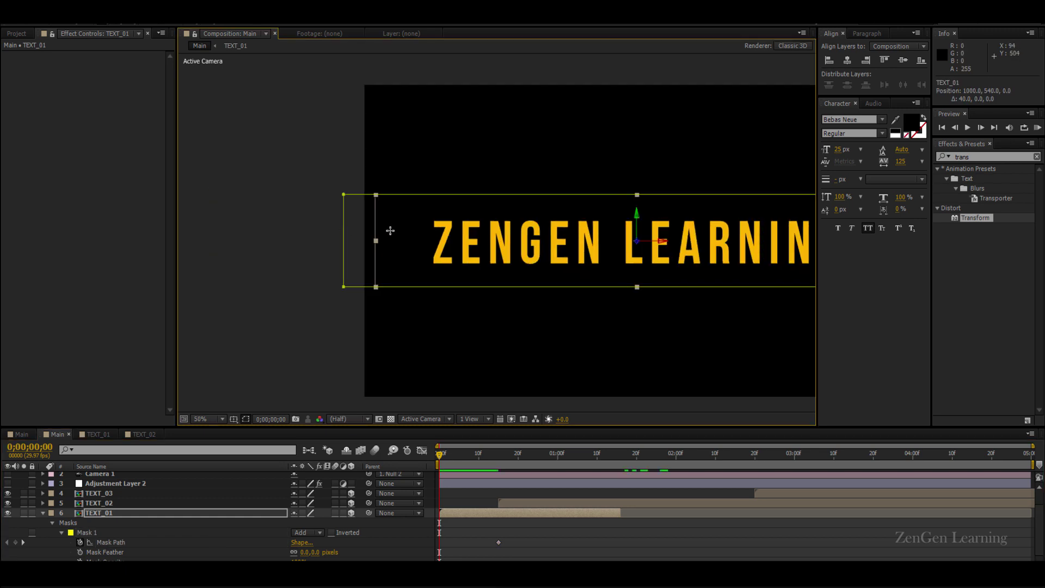
key("ctrl+z")
Step: At 0 seconds, shift all of TEXT_01's Mask 1 rightward past the frame's right edge, and preview the wipe
left_click(96, 534)
left_click(112, 552)
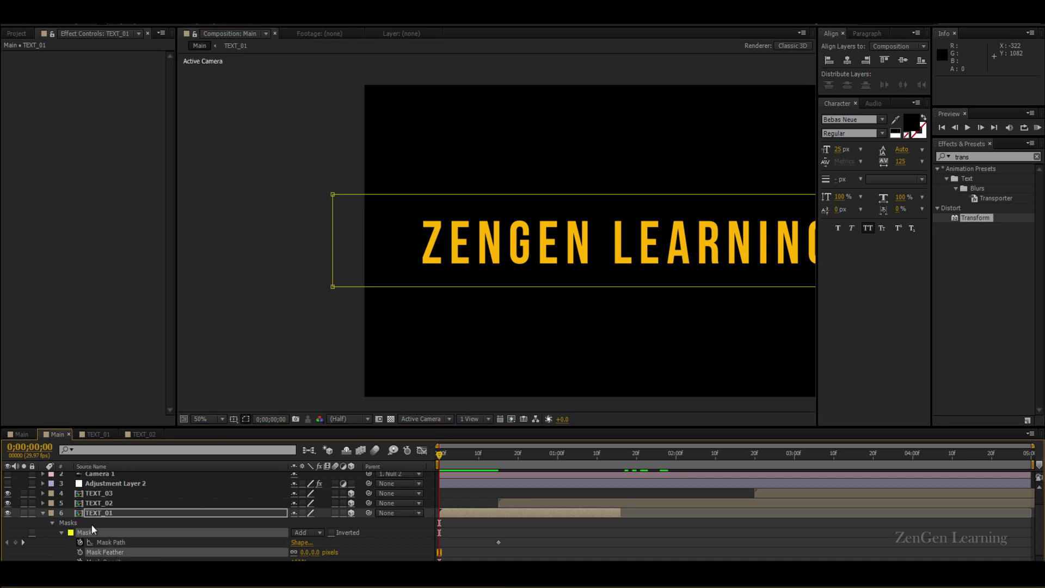
left_click(88, 534)
key("shift+Right")
key("shift+Right")
key("shift+Right")
key("shift+Right")
key("shift+Right")
key("shift+Right")
key("shift+Right")
key("shift+Right")
key("shift+Right")
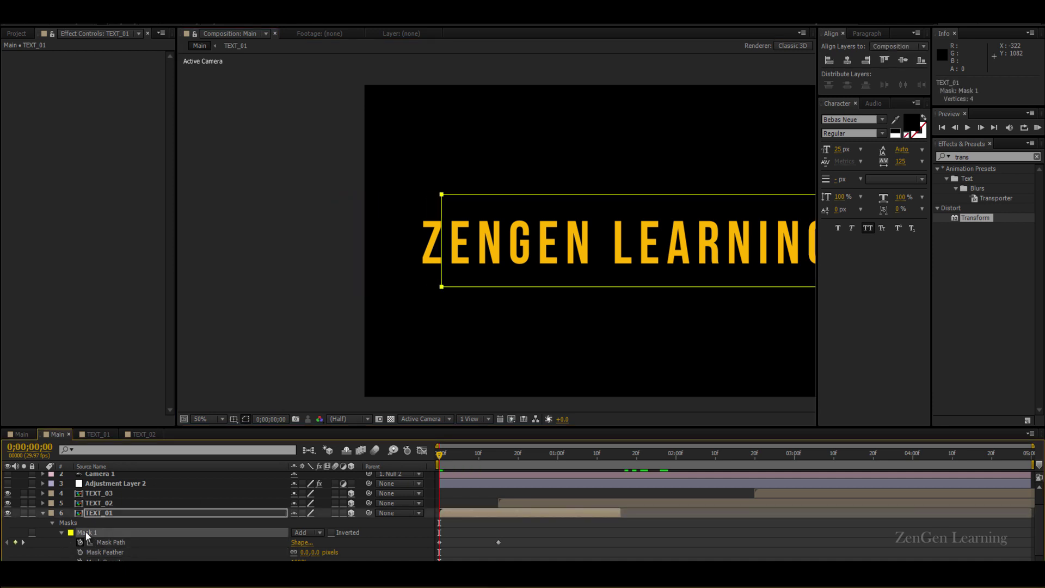
key("shift+Right")
key("shift+Right")
key("shift+Right")
key("shift+Right")
key("shift+Right")
key("shift+Right")
key("shift+Right")
key("shift+Right")
key("shift+Right")
key("shift+Right")
key("shift+Right")
key("shift+Right")
key("shift+Right")
key("shift+Right")
key("shift+Right")
key("shift+Right")
key("shift+Right")
key("shift+Right")
key("shift+Right")
key("shift+Right")
key("comma")
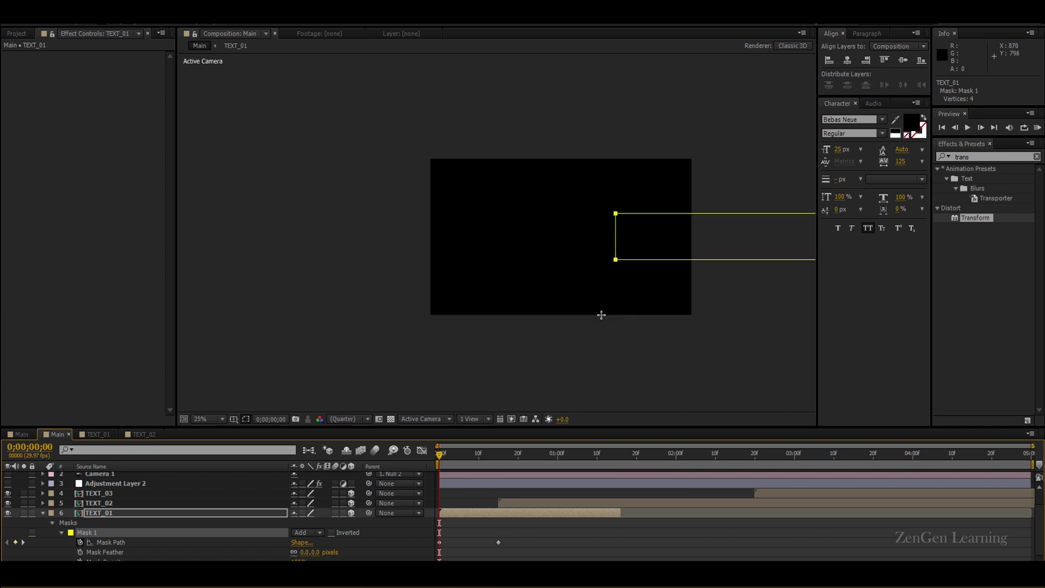
key("shift+Right")
key("shift+Right")
key("shift+Right")
key("shift+Right")
key("shift+Right")
key("shift+Right")
key("shift+Right")
key("shift+Right")
key("shift+Right")
key("shift+Right")
key("shift+Right")
key("shift+Right")
key("shift+Right")
key("shift+Right")
key("shift+Right")
key("shift+Right")
key("shift+Right")
key("shift+Right")
key("shift+Right")
key("shift+Right")
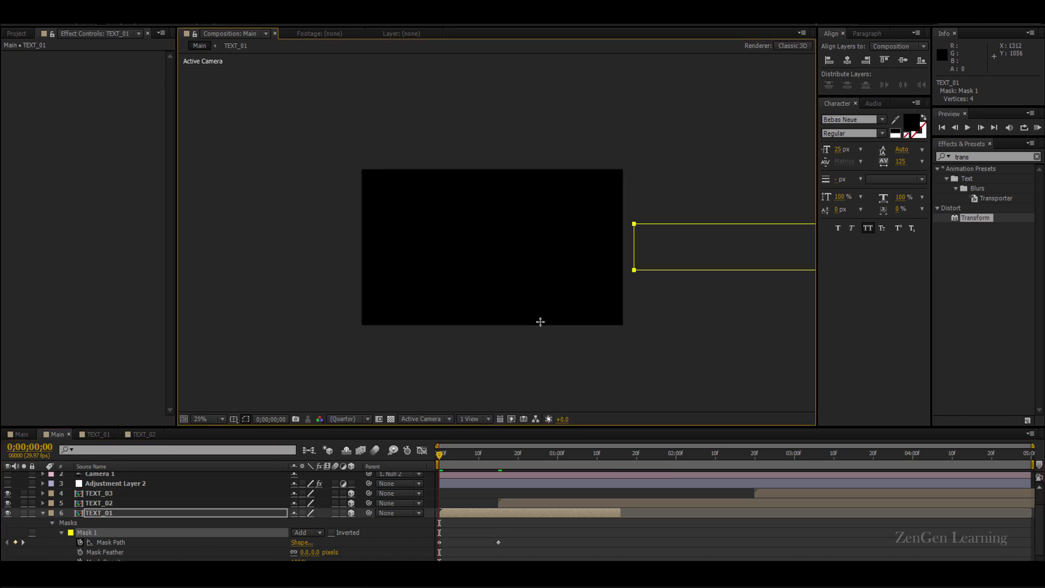
key("space")
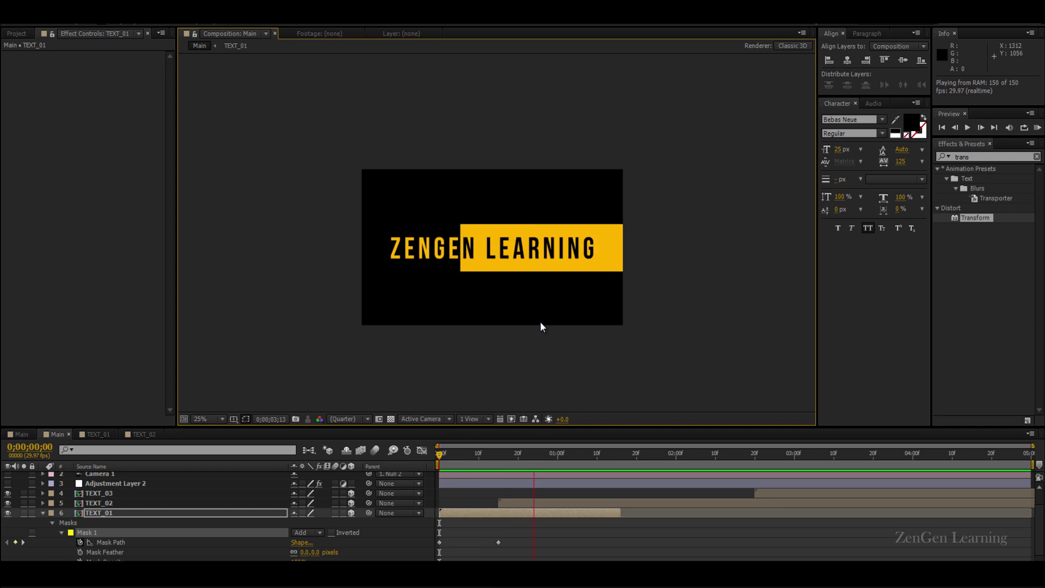
key("space")
Step: Ease TEXT_01's Mask Path keyframes, skew their speed curve to a sharp early peak, and preview the wipe
mouse_move(479, 462)
left_mouse_down()
mouse_move(447, 460)
mouse_move(472, 462)
left_mouse_up()
left_click_drag(520, 542, 430, 510)
left_click(422, 450)
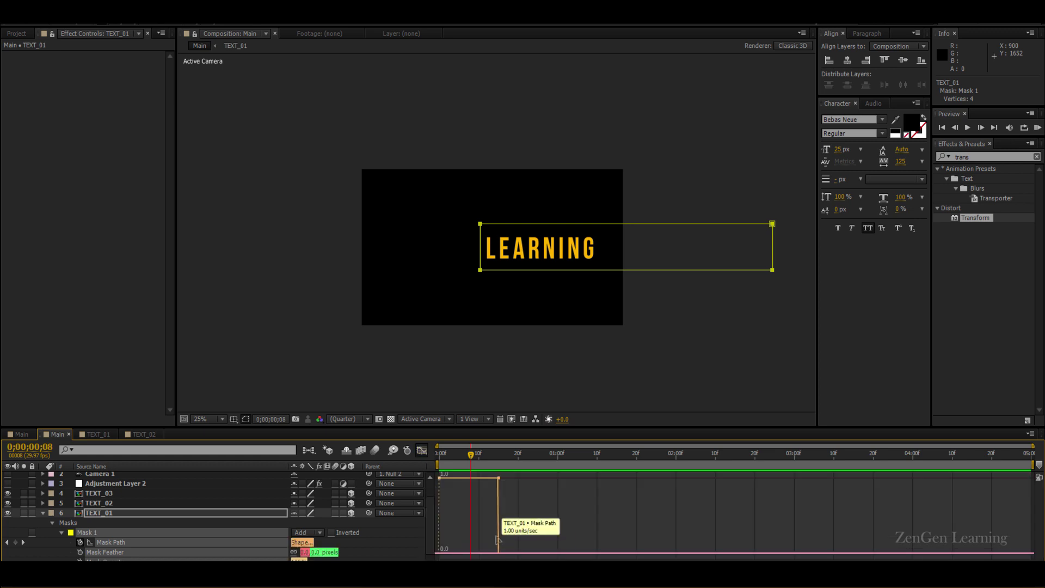
left_click(179, 542)
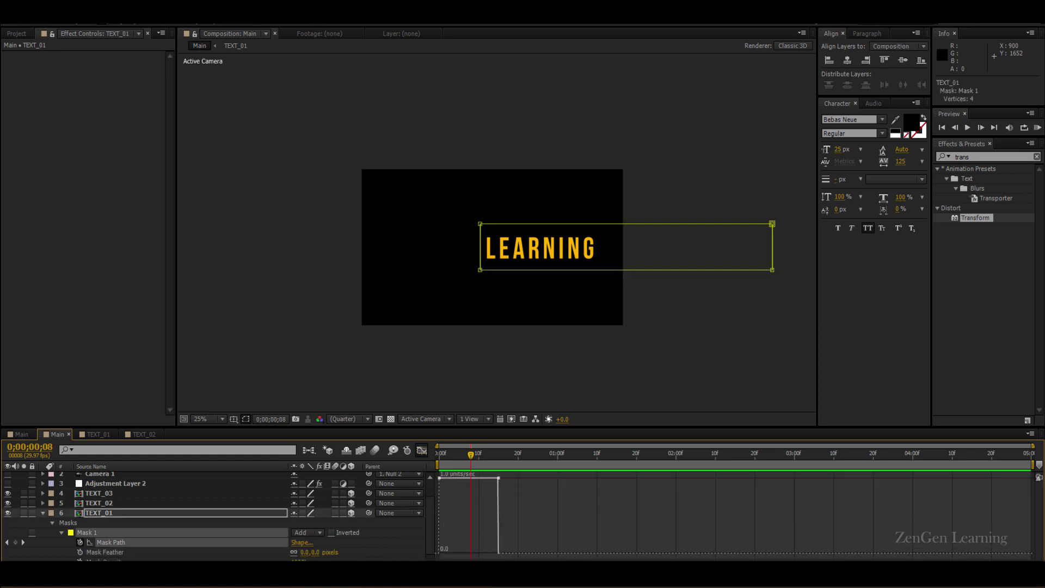
left_click(132, 543)
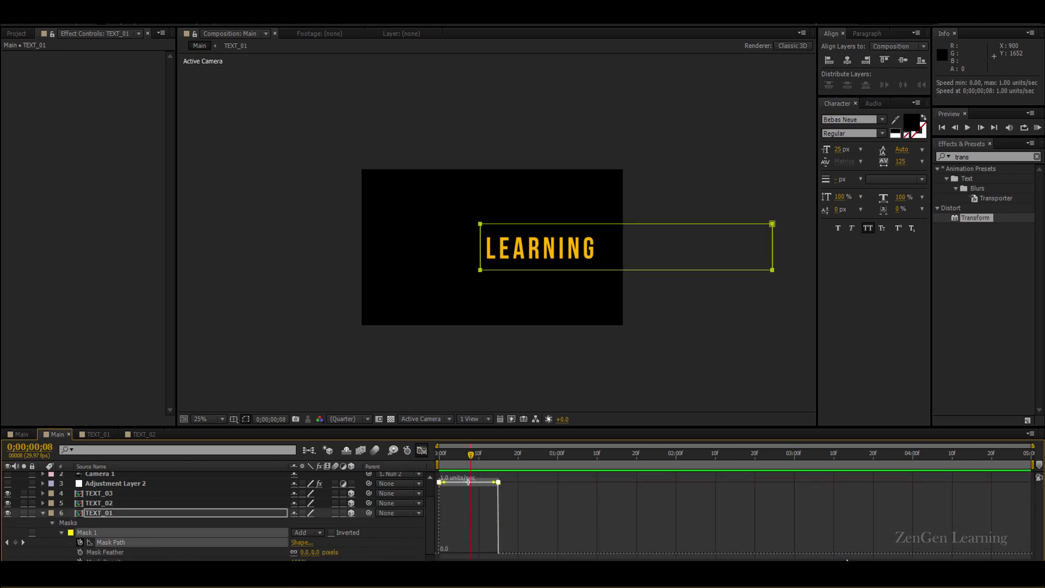
key("F9")
left_click_drag(489, 551, 435, 552)
left_click(607, 514)
key("KP_0")
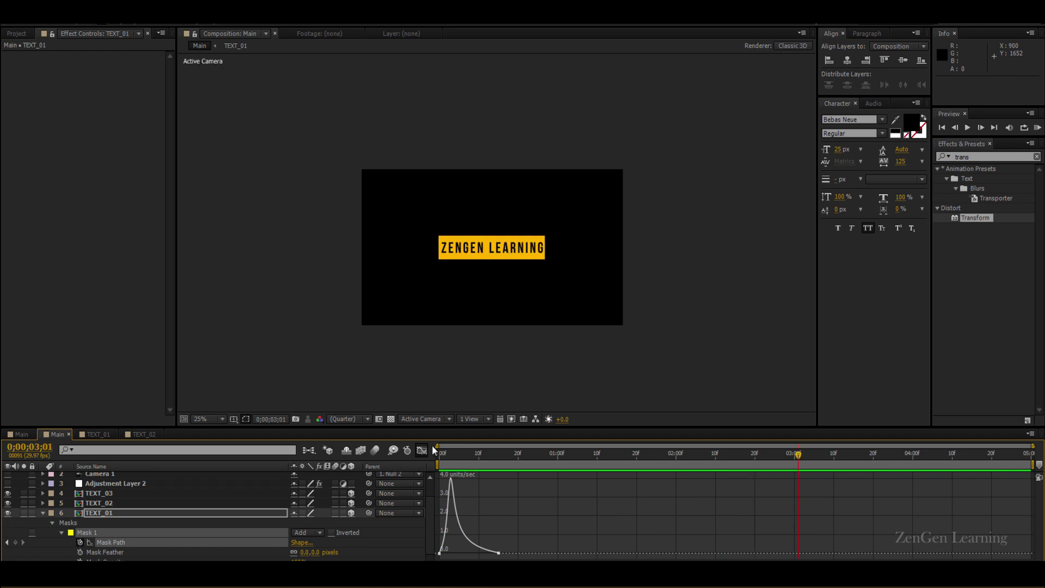
Step: Make Null 2, Camera 1 and Adjustment Layer 2 visible again, and preview the slanted camera animation
left_click(422, 449)
scroll(76, 531, "up", 2)
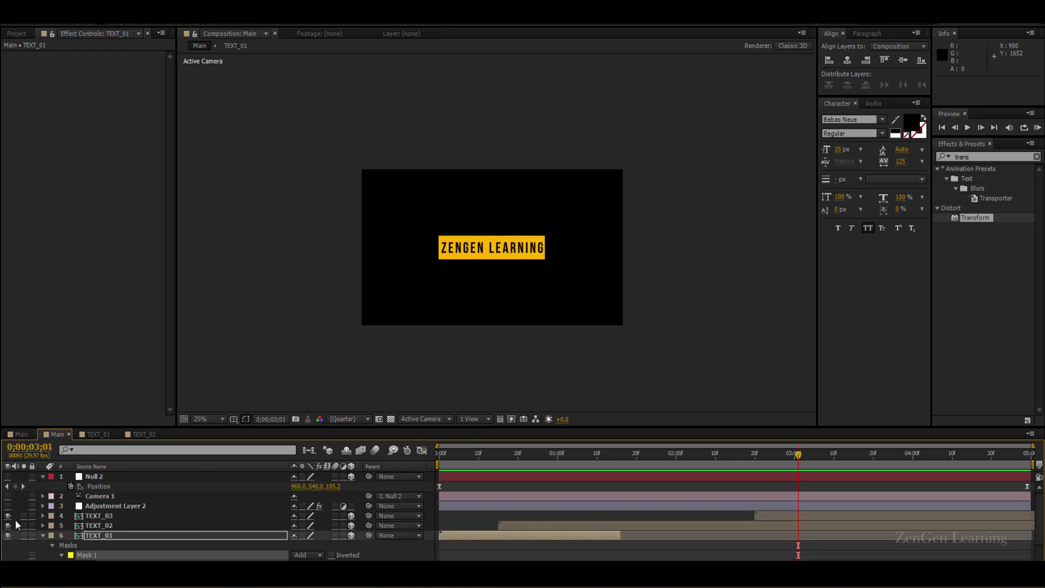
left_click(7, 496)
left_click(8, 476)
left_click(8, 505)
left_click(459, 514)
key("KP_0")
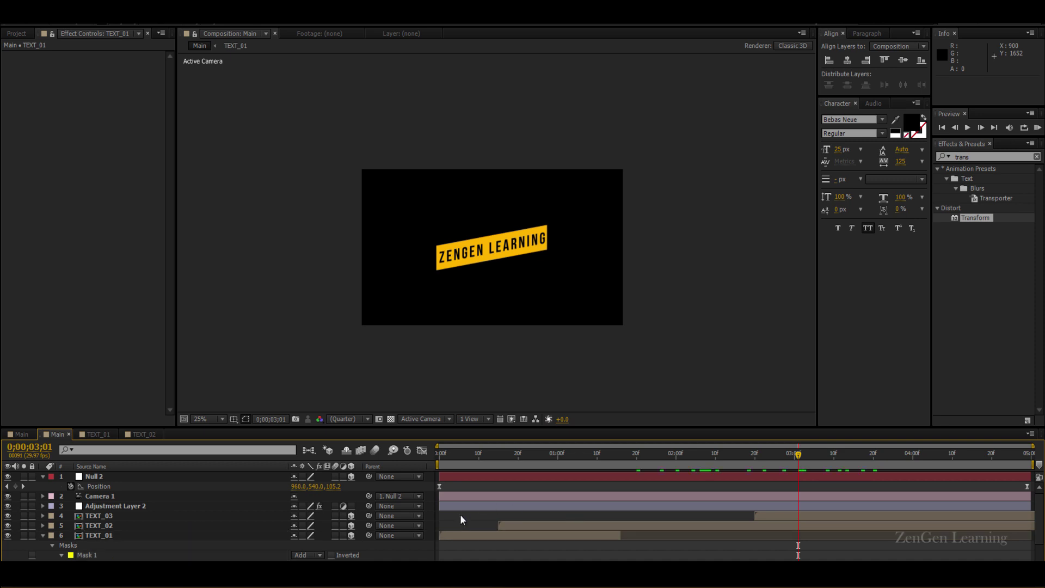
key("space")
key("KP_0")
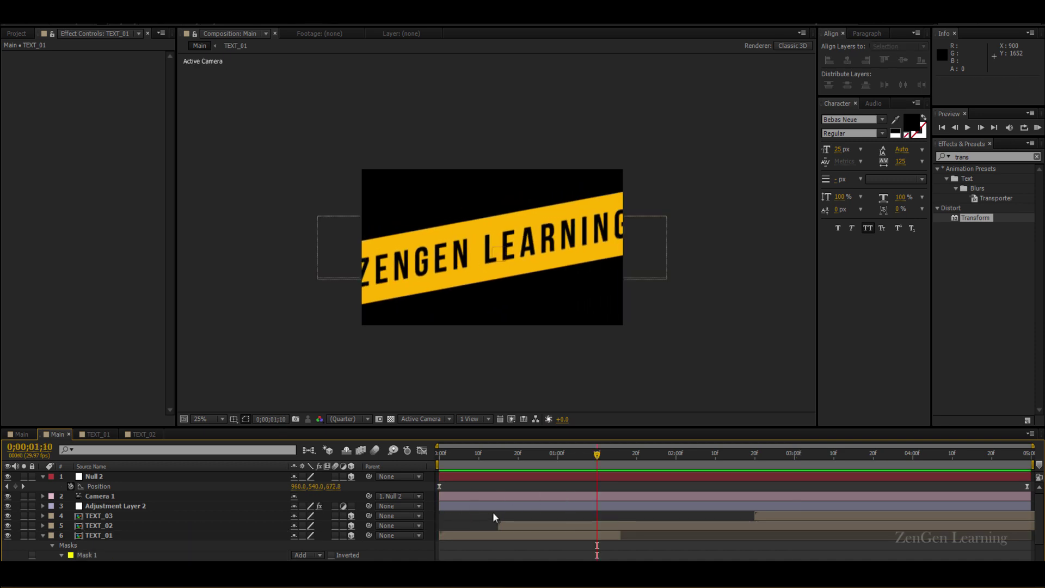
Step: Reset both of TEXT_01's Mask Path keyframes to the default Easy Ease speed curve, and preview the animation
scroll(493, 513, "up", 1)
left_click_drag(478, 518, 620, 519)
left_click_drag(510, 463, 469, 469)
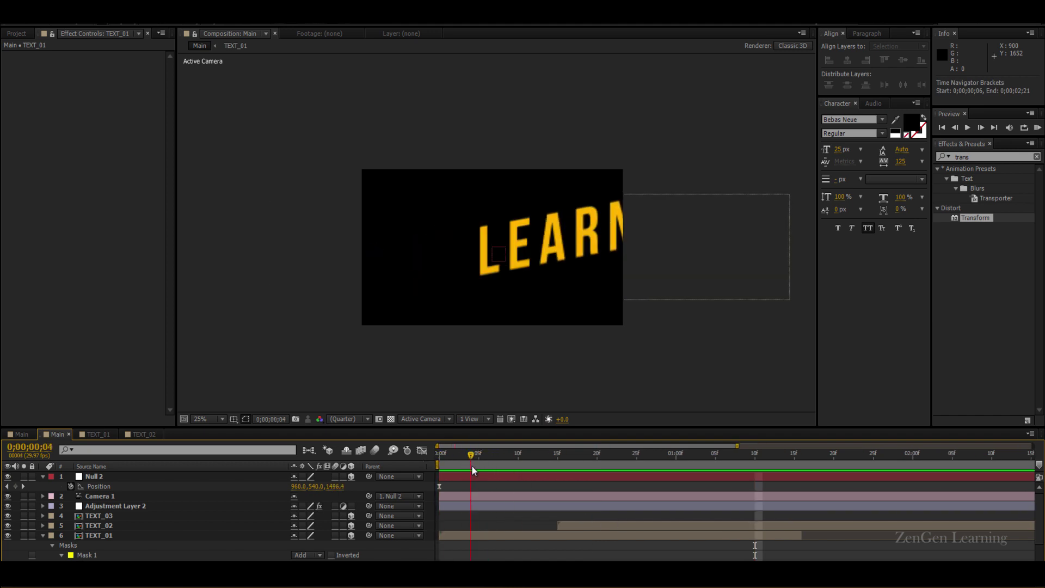
left_click(87, 554)
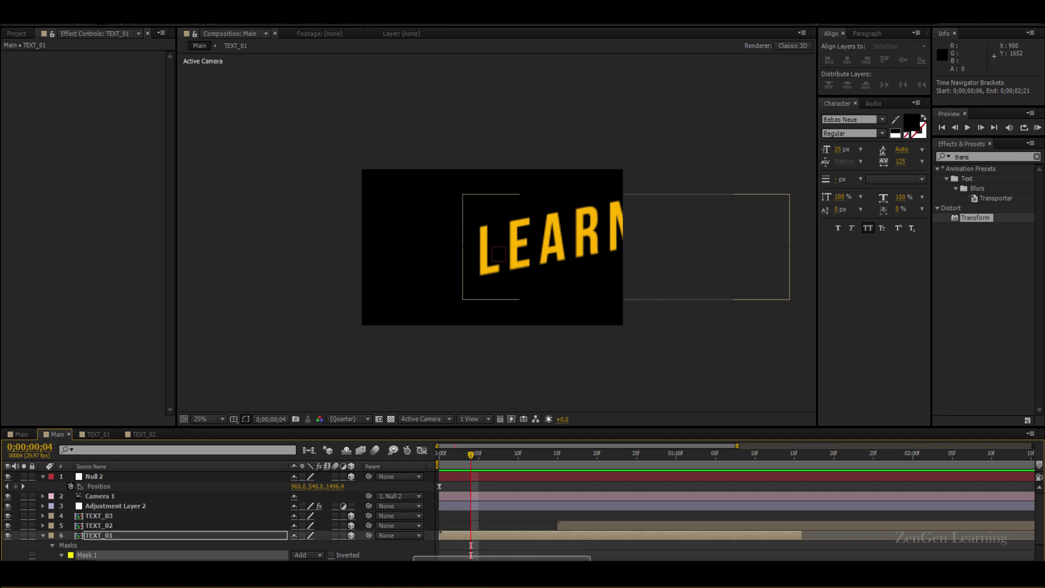
scroll(468, 517, "down", 1)
left_click(422, 451)
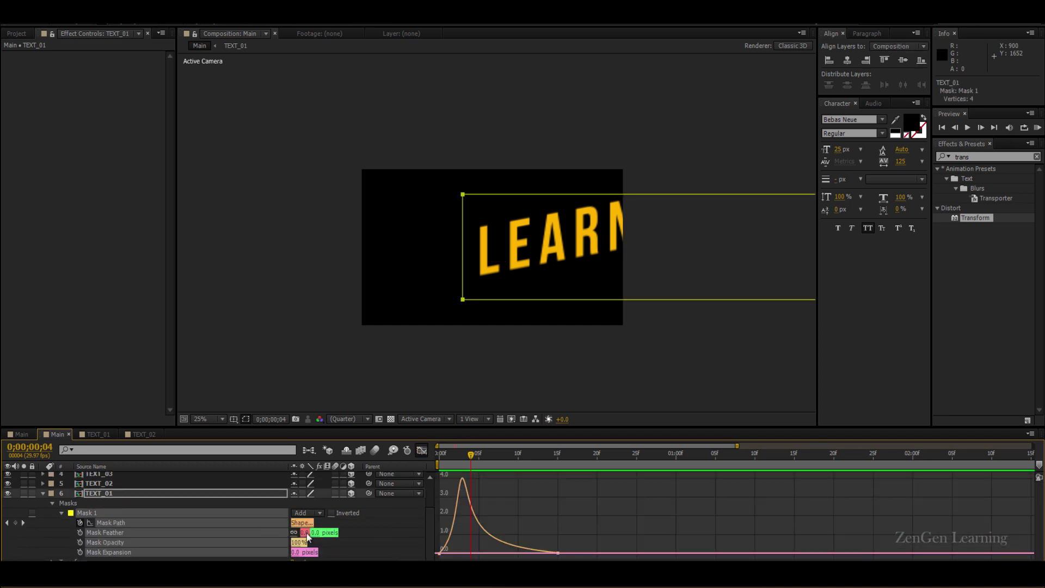
left_click(417, 529)
left_click(164, 523)
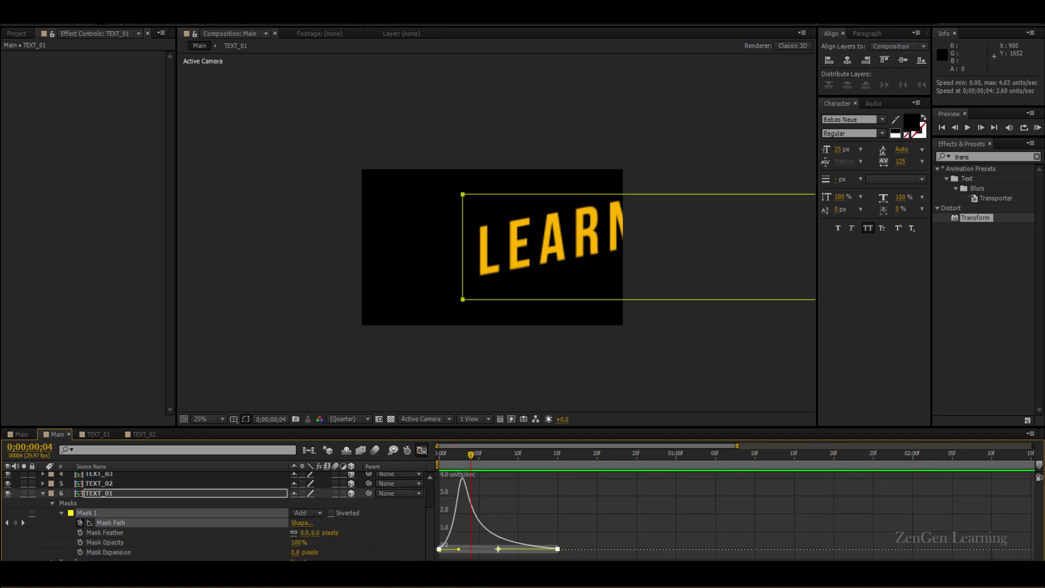
key("F9")
left_click(422, 451)
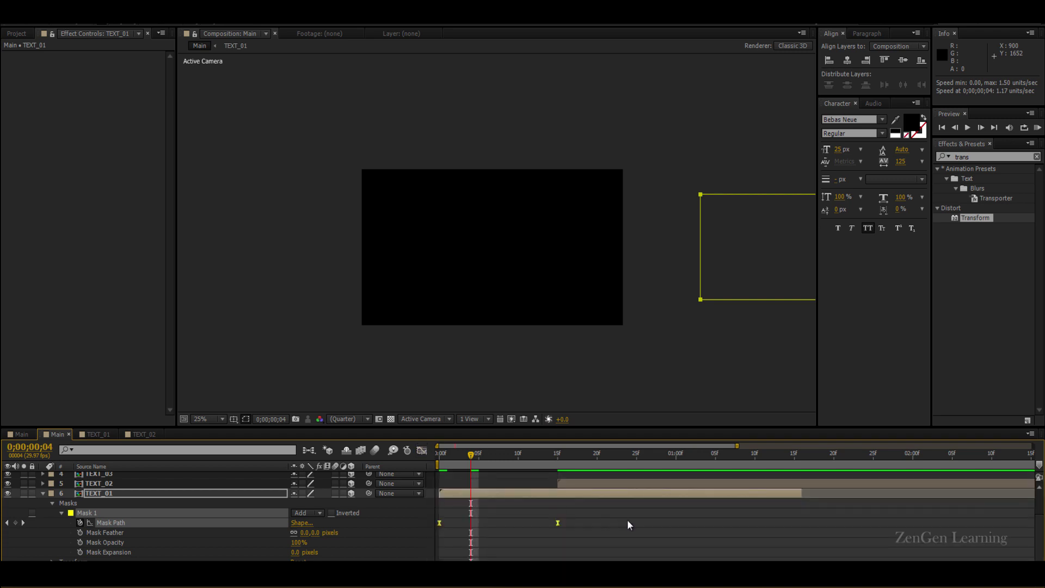
left_click(627, 519)
key("space")
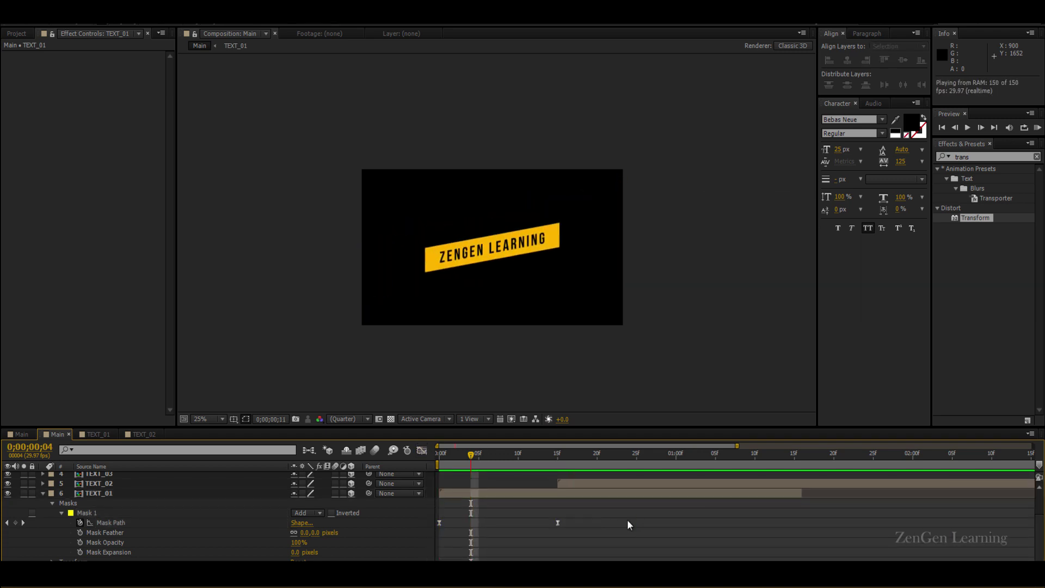
key("space")
Step: Collapse TEXT_01's properties, and move TEXT_03 up in the frame to a Y position of about 486 px
scroll(522, 249, "up", 2)
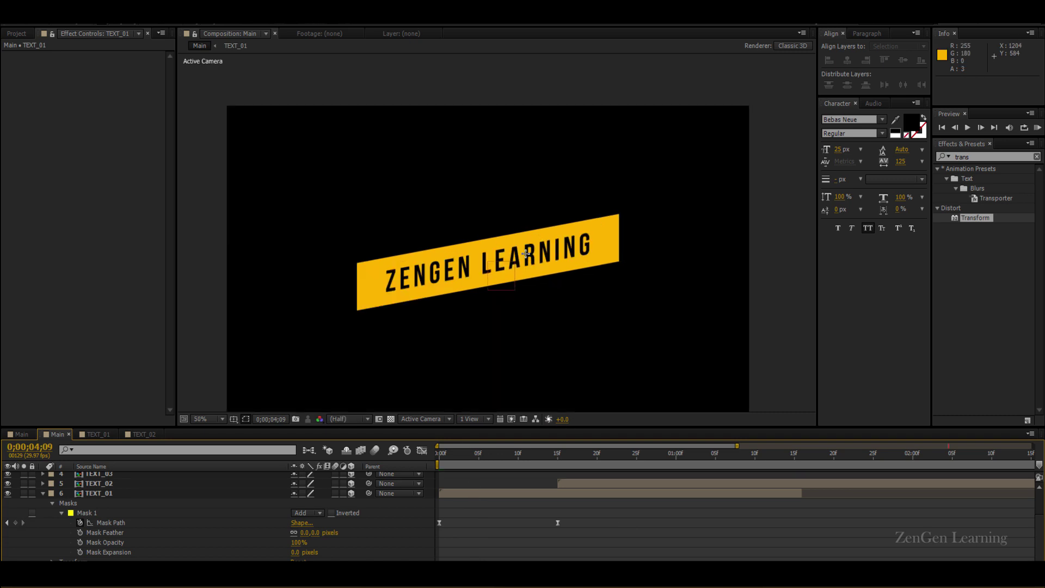
left_click_drag(527, 282, 534, 250)
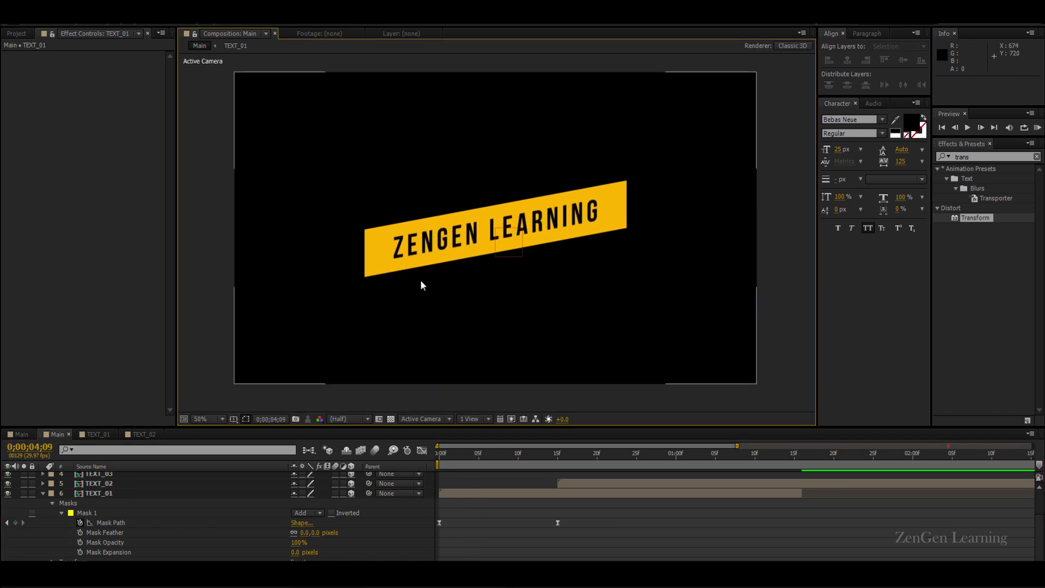
scroll(232, 491, "up", 3)
left_click(93, 522)
key("u")
left_click(109, 507)
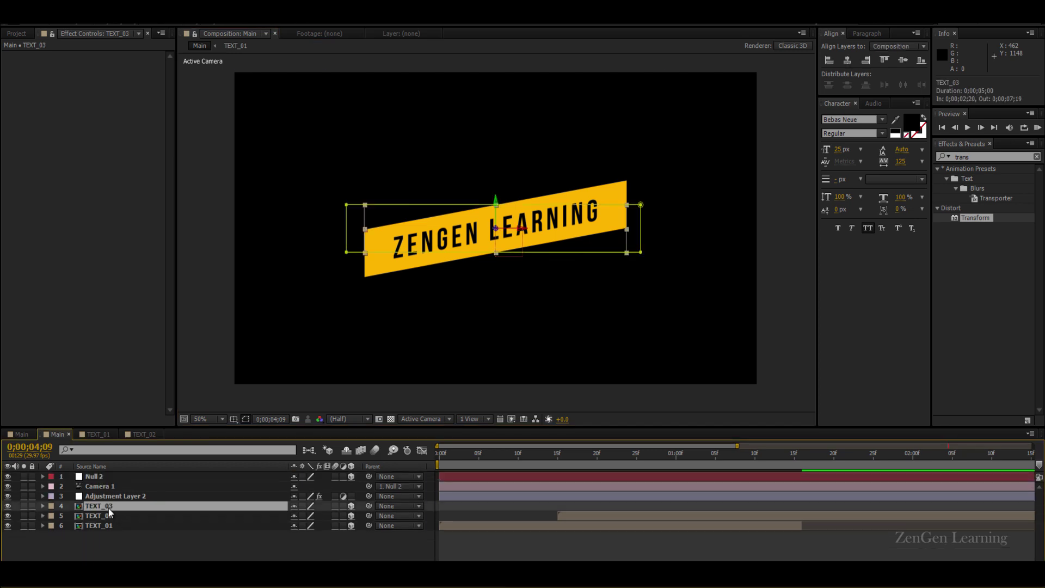
mouse_move(565, 231)
left_mouse_down()
mouse_move(566, 215)
mouse_move(560, 225)
mouse_move(592, 222)
mouse_move(568, 225)
mouse_move(573, 212)
left_mouse_up()
scroll(623, 240, "down", 1)
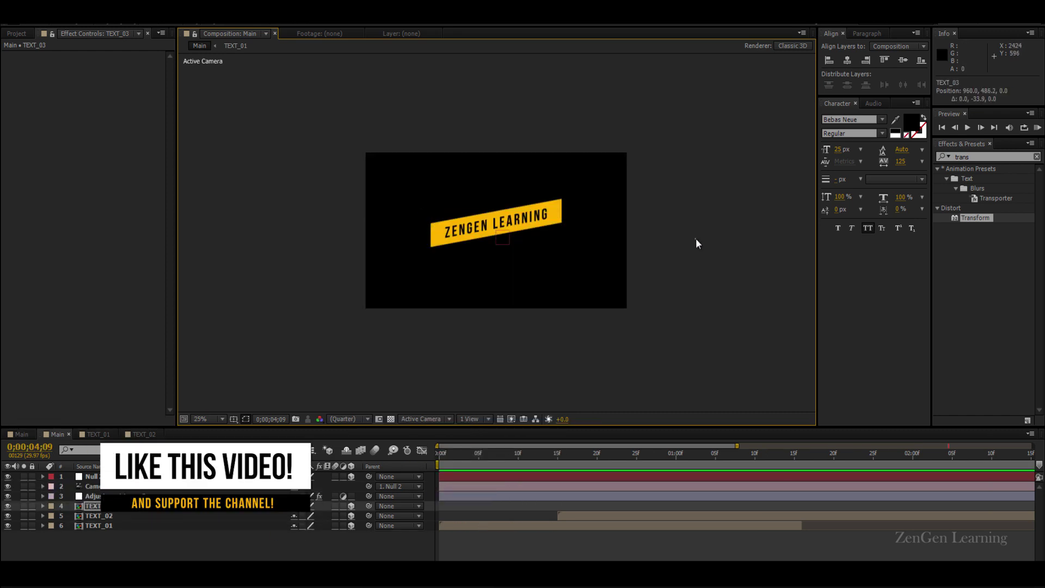
left_click(661, 238)
Step: Add a text layer reading "fre tutorials" below the yellow banner and give it a white fill
key("period")
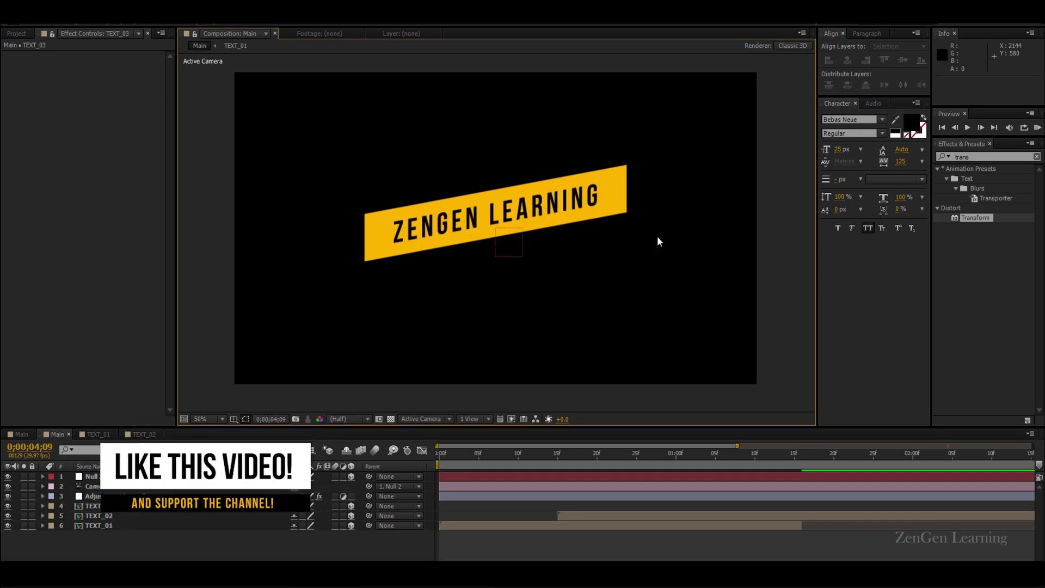
key("ctrl+t")
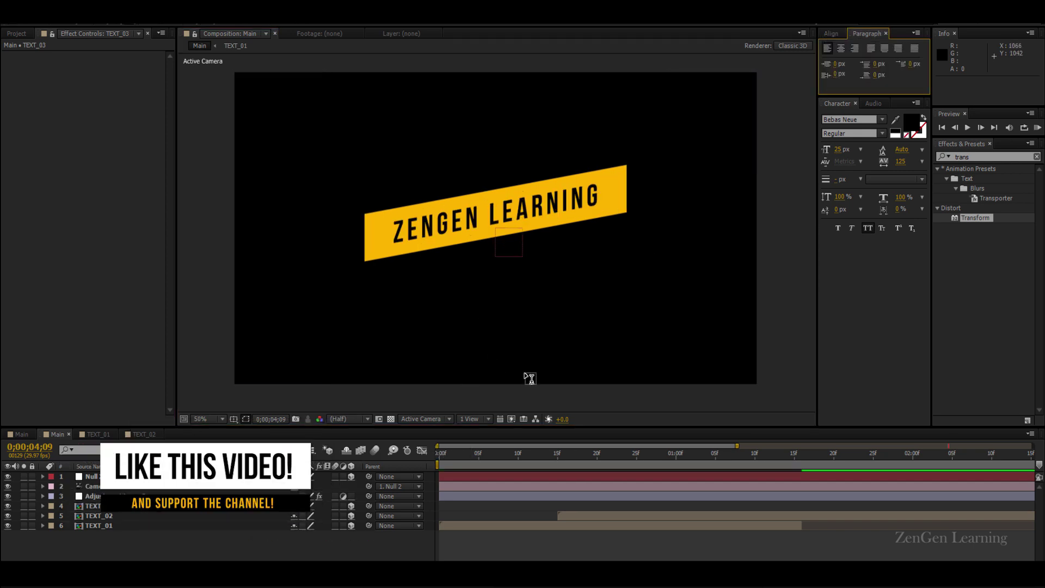
left_click(430, 323)
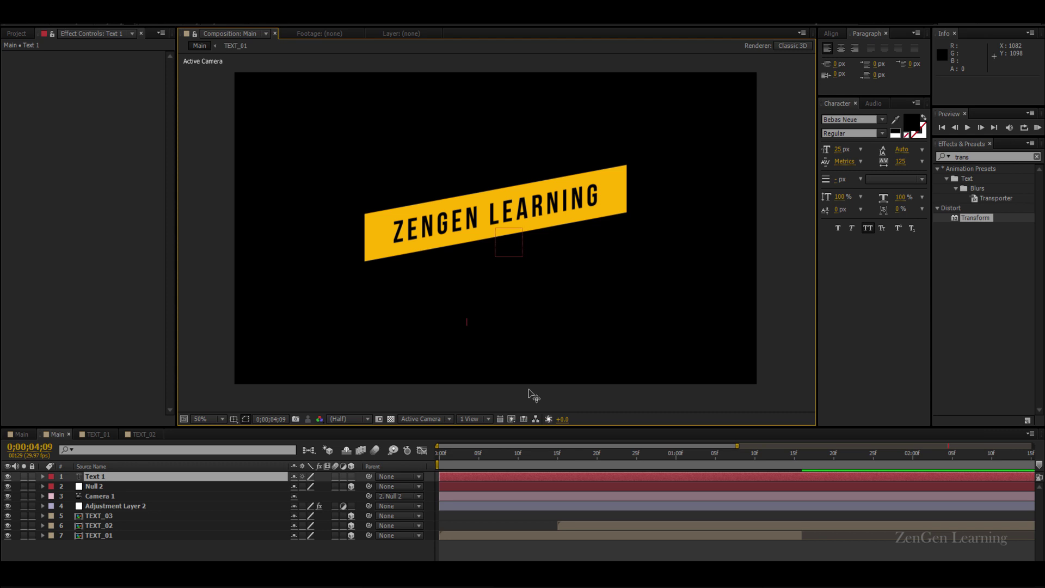
key("KP_Enter")
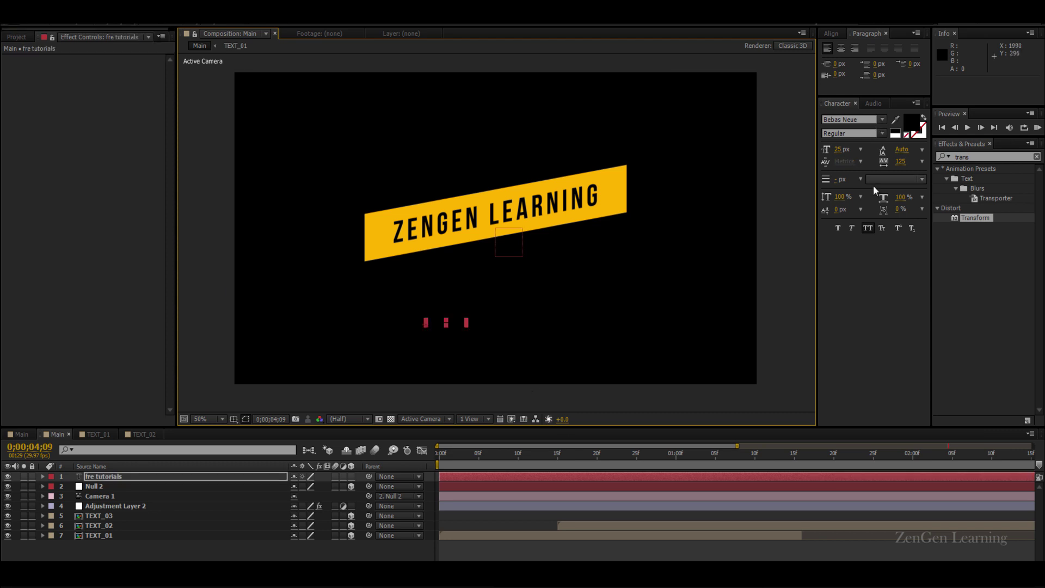
left_click(895, 131)
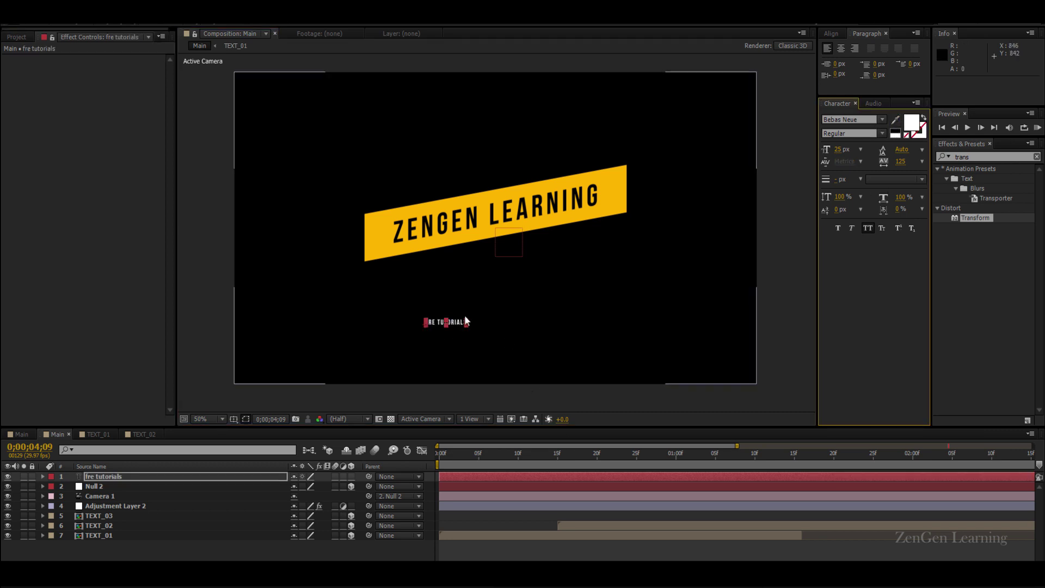
Step: Enlarge the "fre tutorials" text and move it close beneath the banner, and place its layer directly below Adjustment Layer 2
left_click_drag(466, 317, 516, 280)
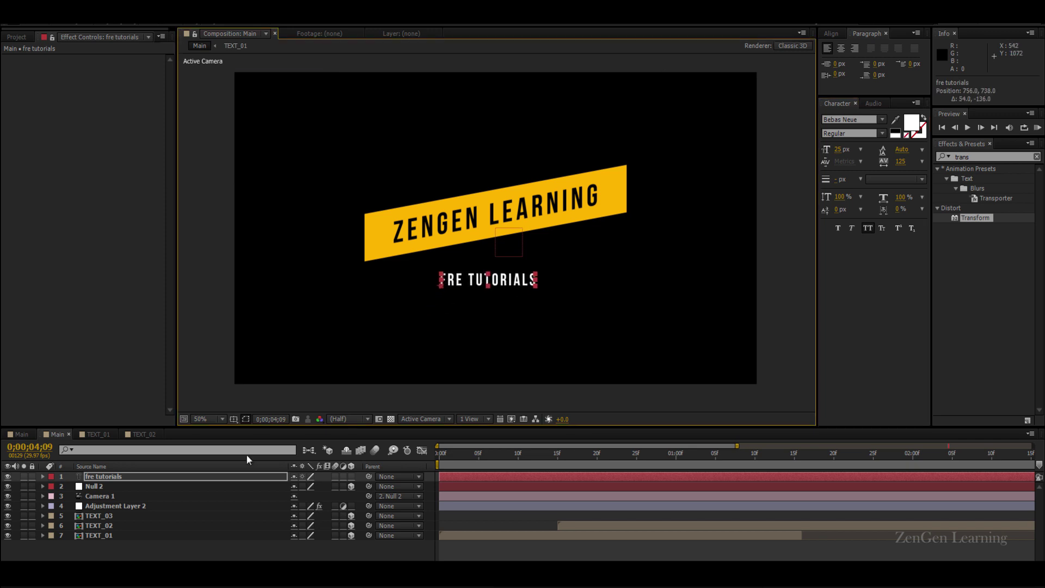
left_click_drag(120, 477, 130, 510)
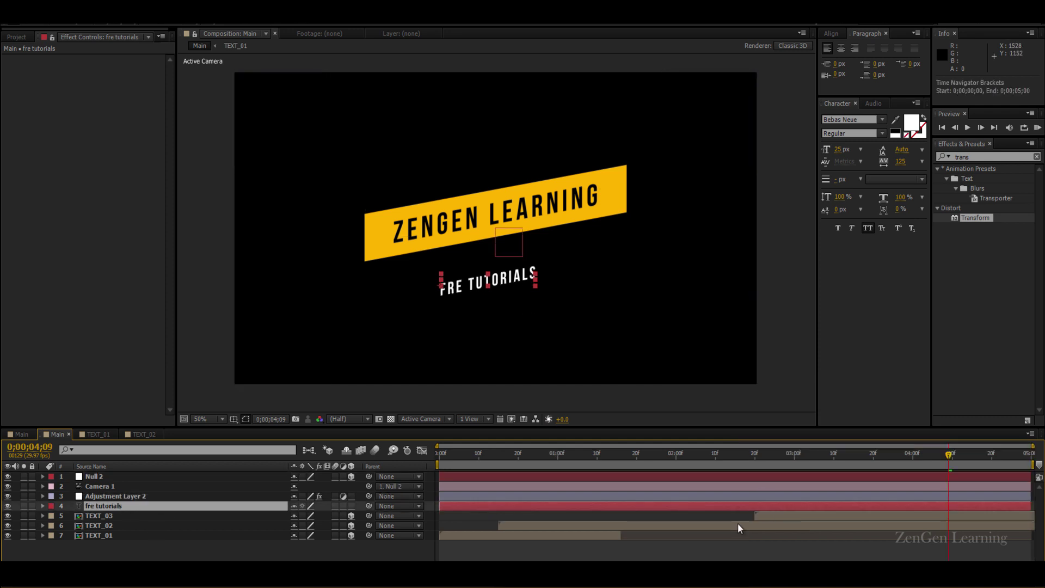